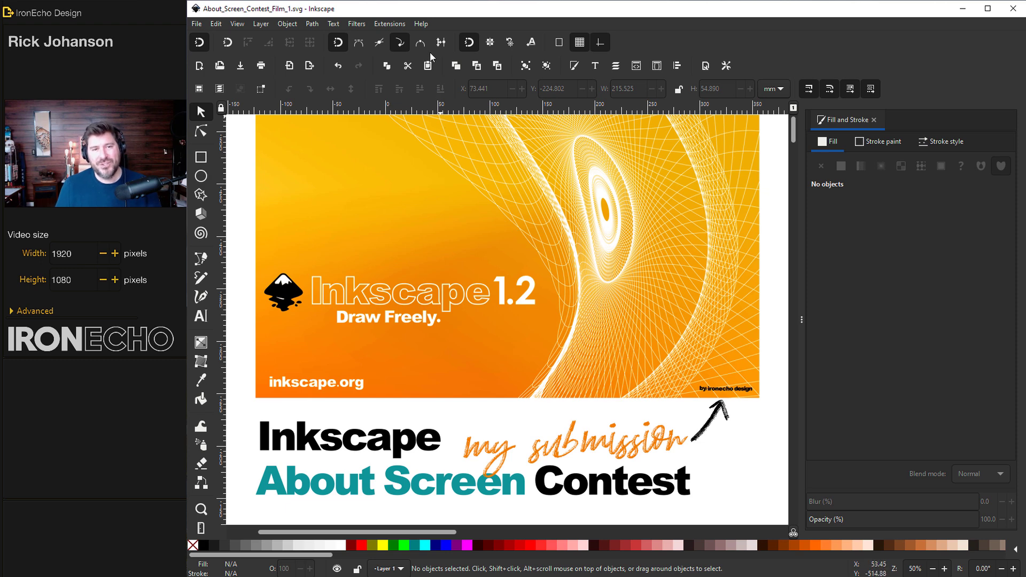
View the current about-screen artwork, then scroll down to the blank A4 template page.
left_click(420, 24)
left_click(455, 195)
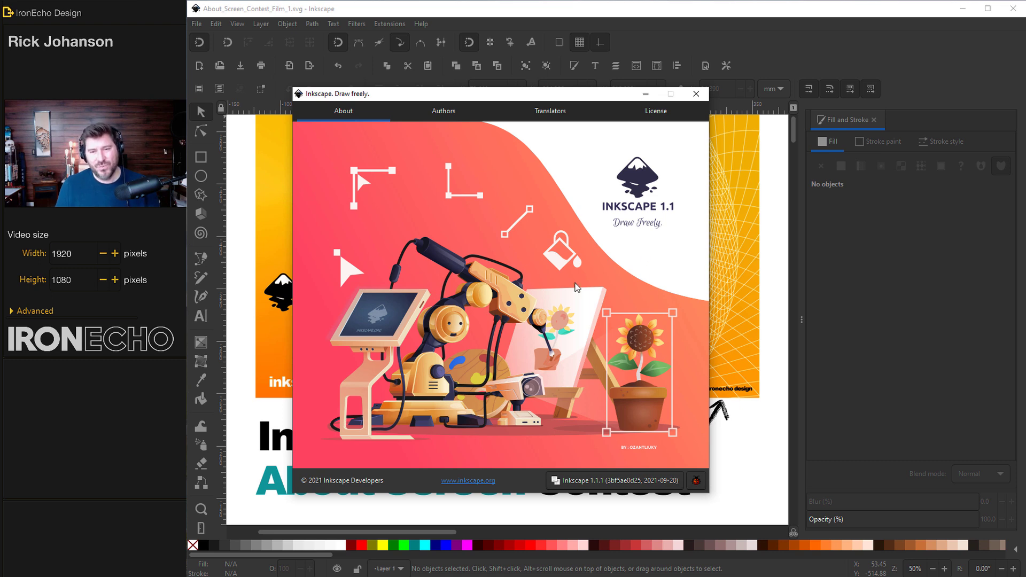
left_click(696, 94)
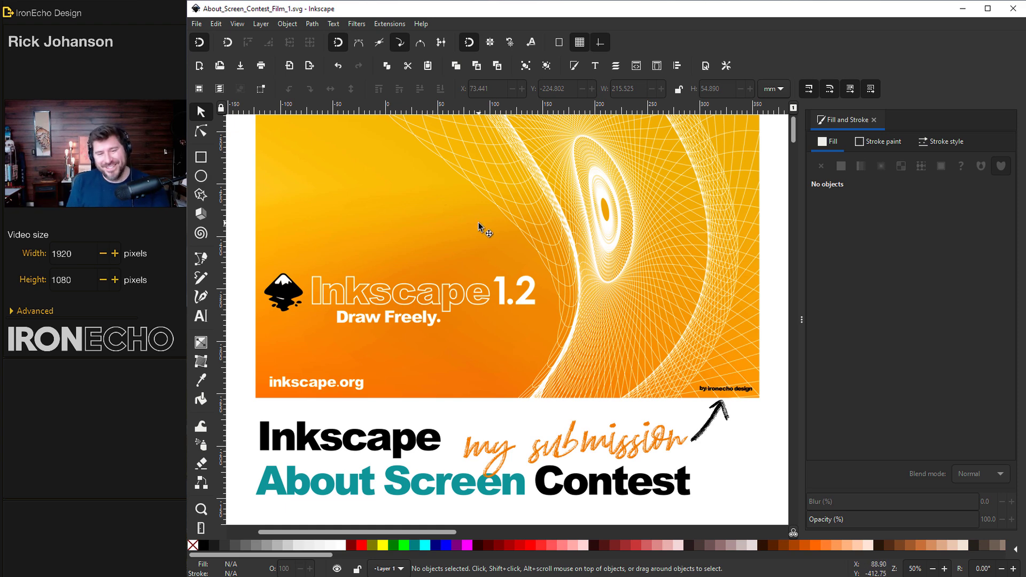
scroll(522, 239, "down", 15)
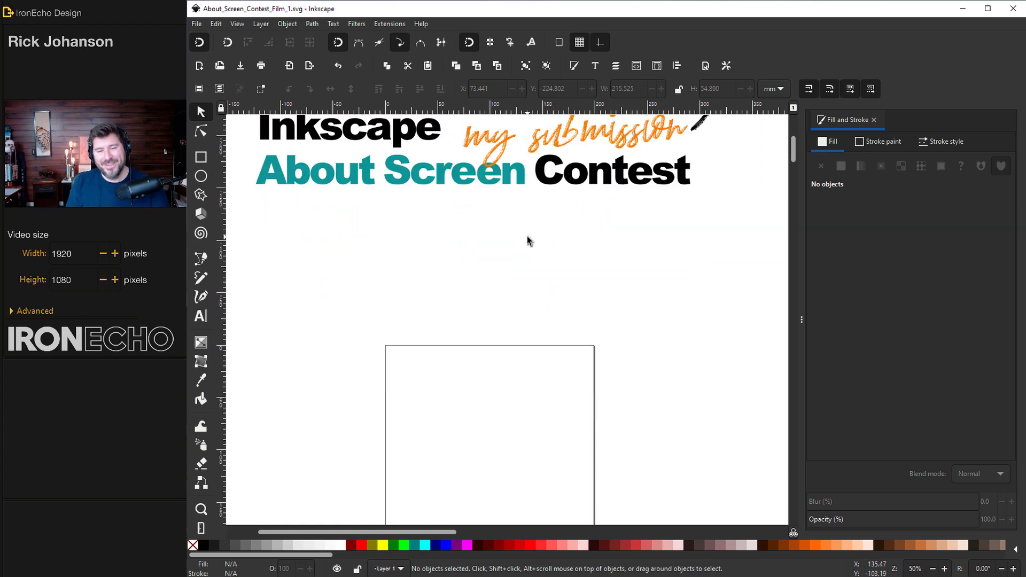
scroll(527, 239, "down", 6)
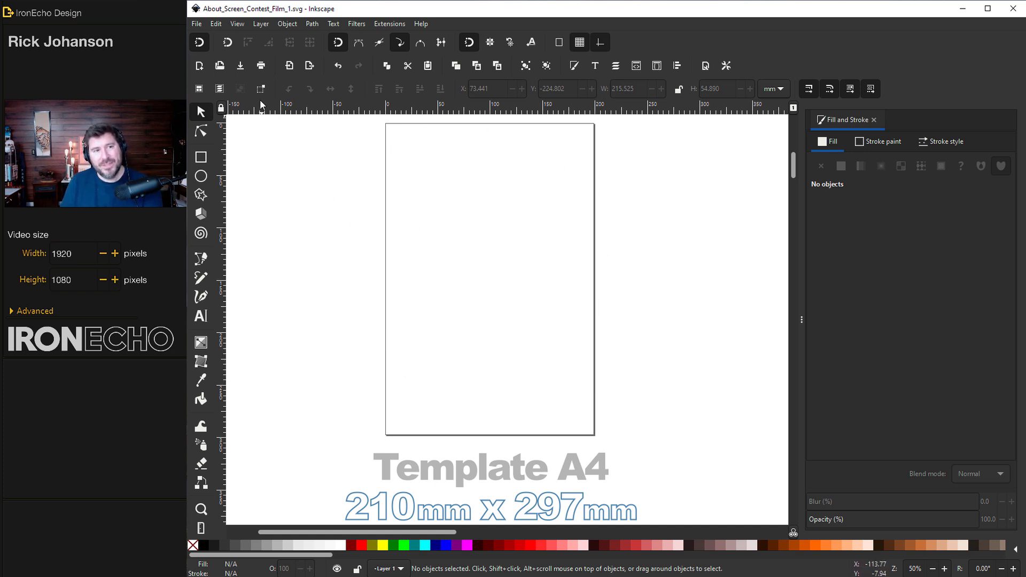
In Document Properties, change the custom page height to 625 px, giving a 750 x 625 px landscape page.
left_click(198, 24)
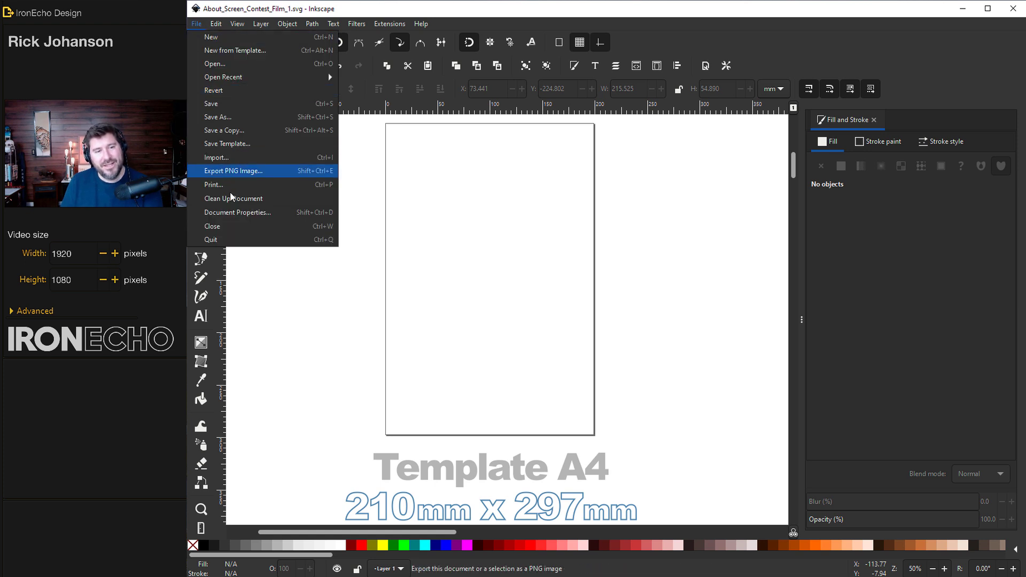
left_click(239, 216)
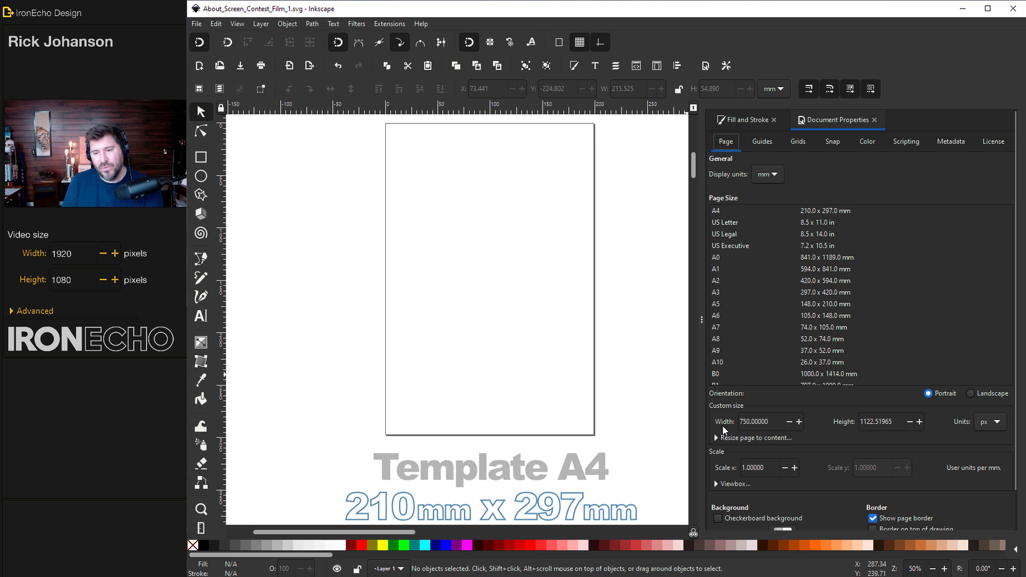
left_click(898, 423)
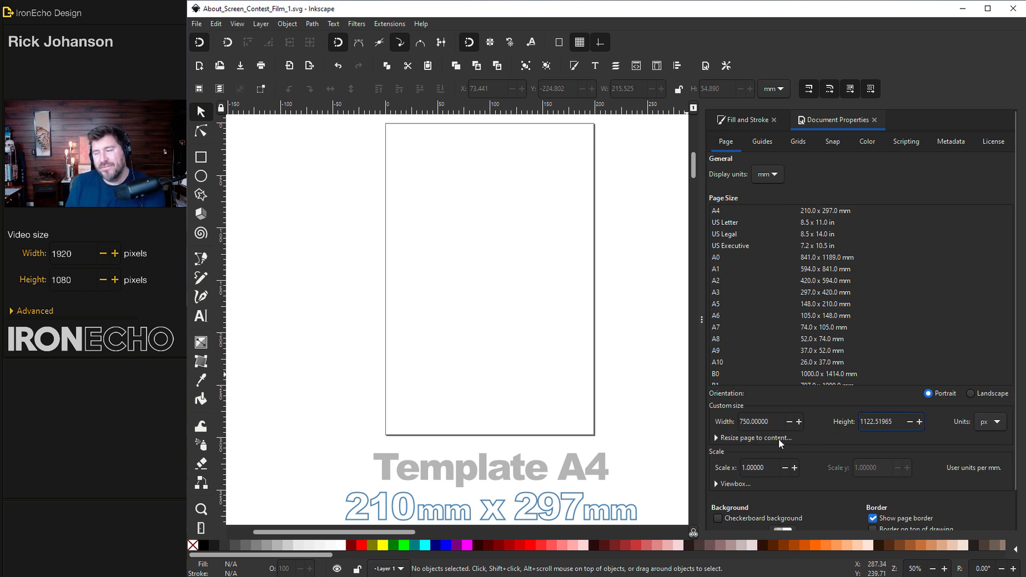
left_click_drag(896, 421, 839, 424)
type("625")
key("Return")
left_click(598, 469)
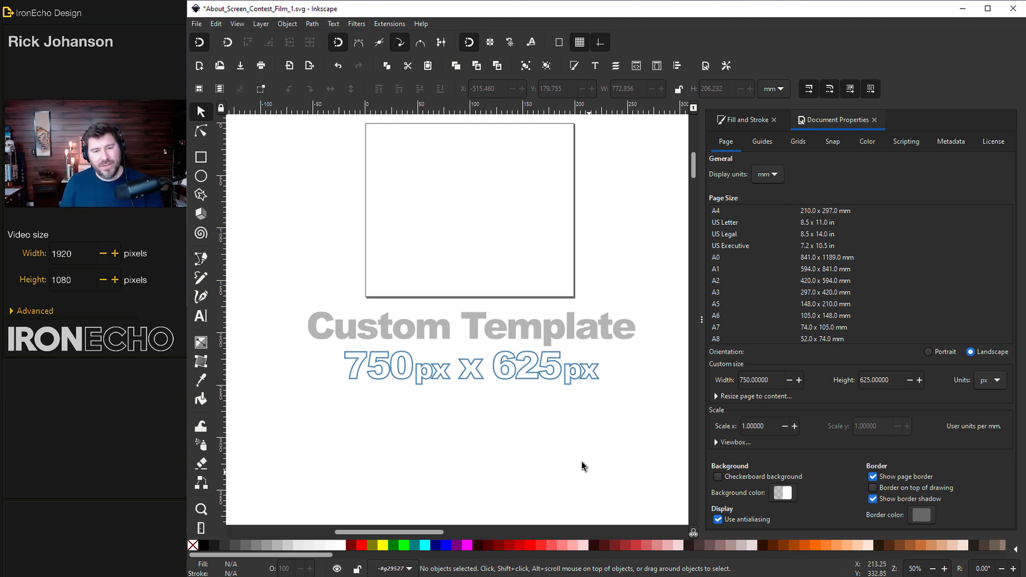
Scroll to the Part 1: Mesh Gradient page and close Document Properties.
scroll(424, 212, "down", 15)
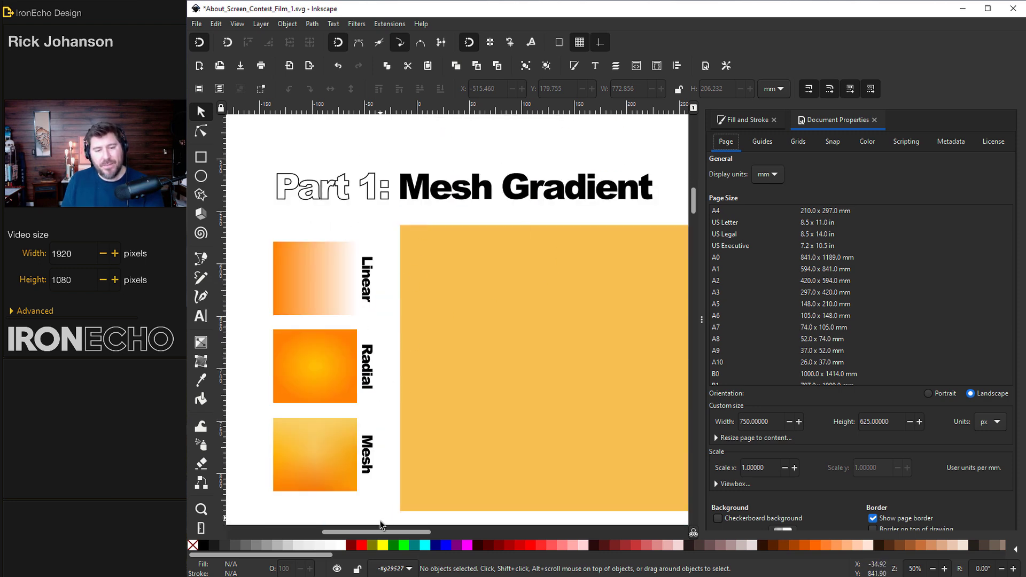
scroll(494, 461, "right", 1)
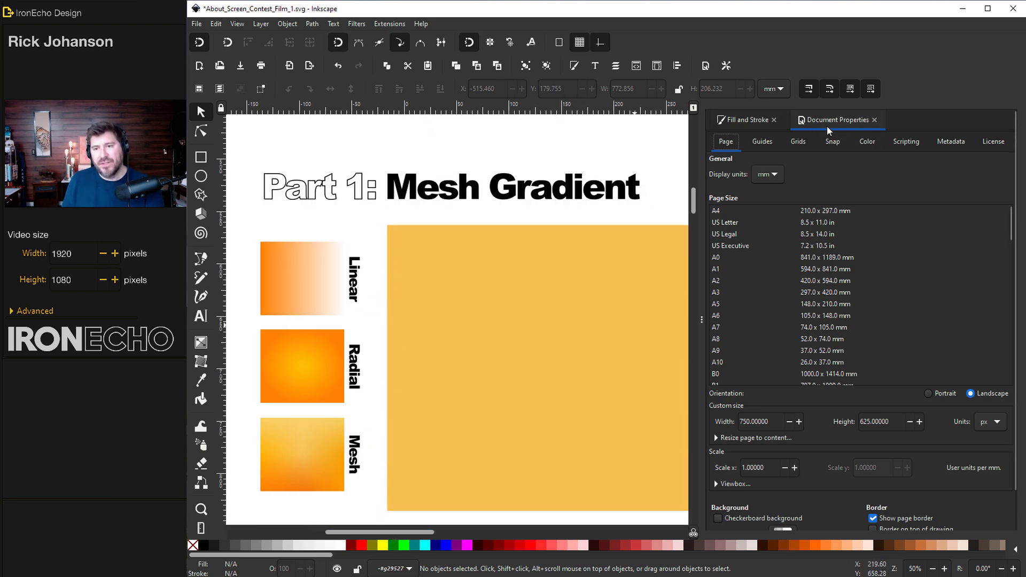
left_click(875, 120)
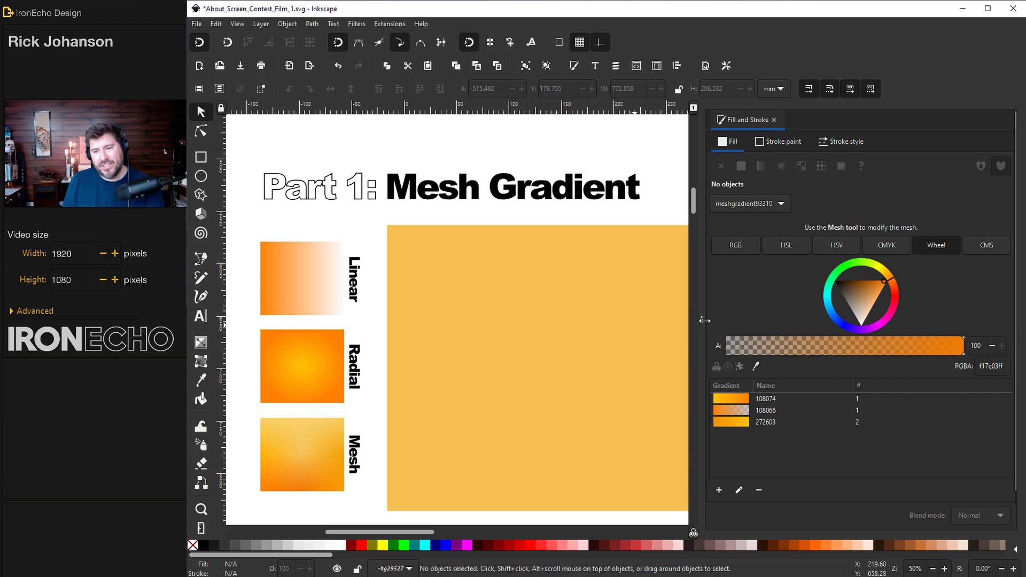
mouse_move(702, 319)
left_mouse_down()
mouse_move(794, 310)
mouse_move(778, 291)
left_mouse_up()
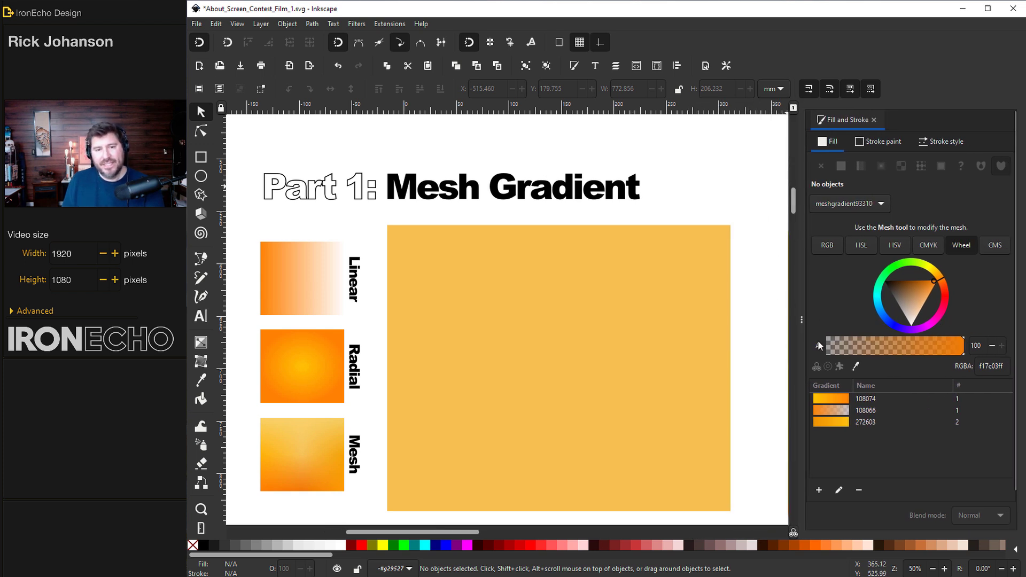
key("ctrl+z")
Select the large orange rectangle and open Object > Fill and Stroke.
left_click(627, 267)
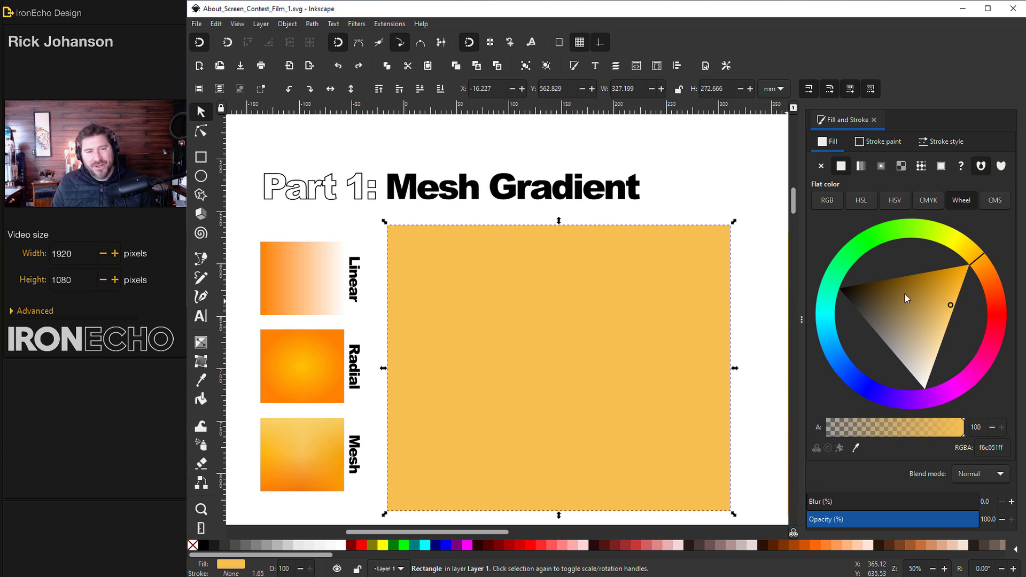
left_click(287, 23)
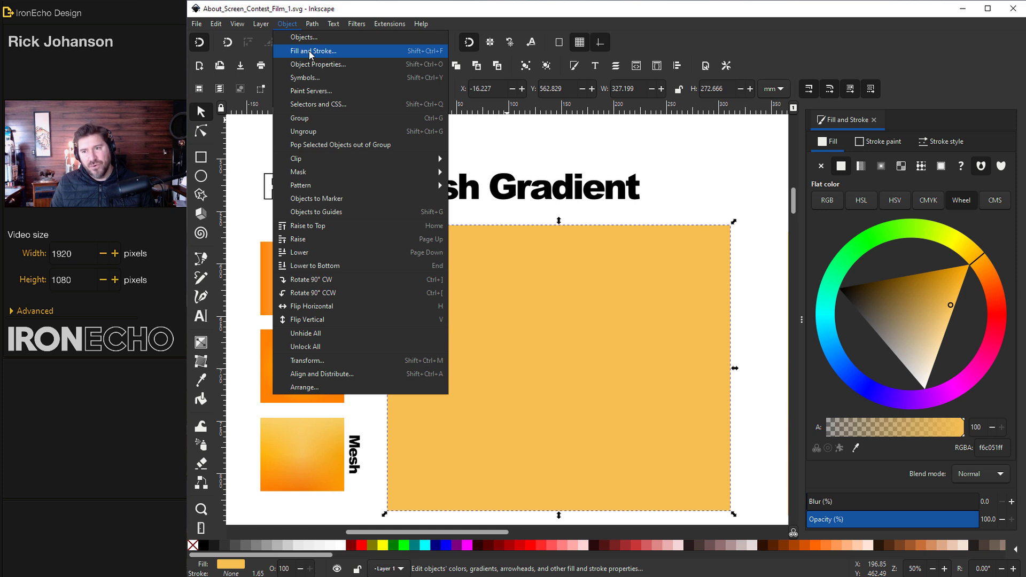
left_click(982, 225)
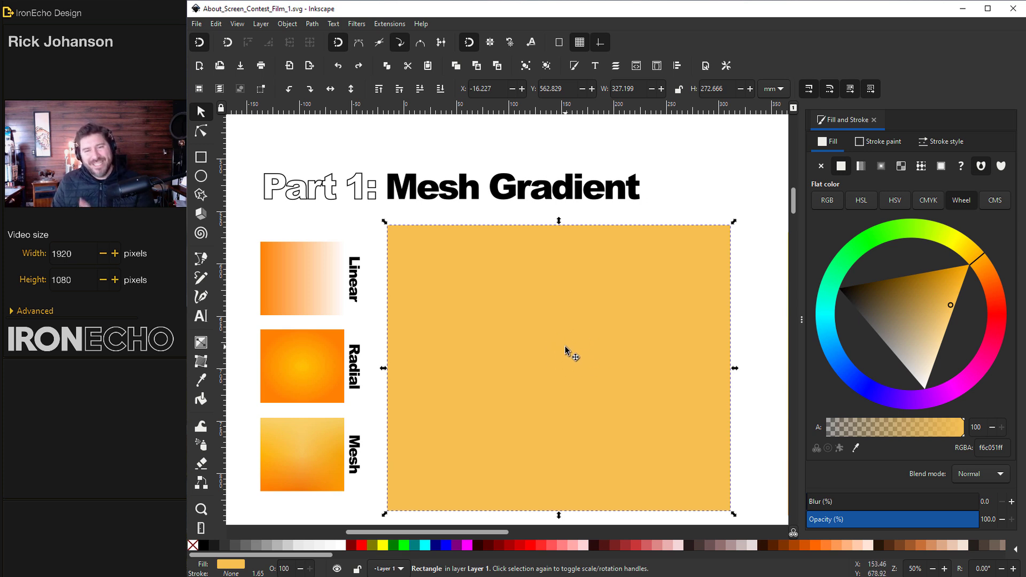
Give the rectangle a linear gradient and drag its handles into a diagonal.
left_click(860, 166)
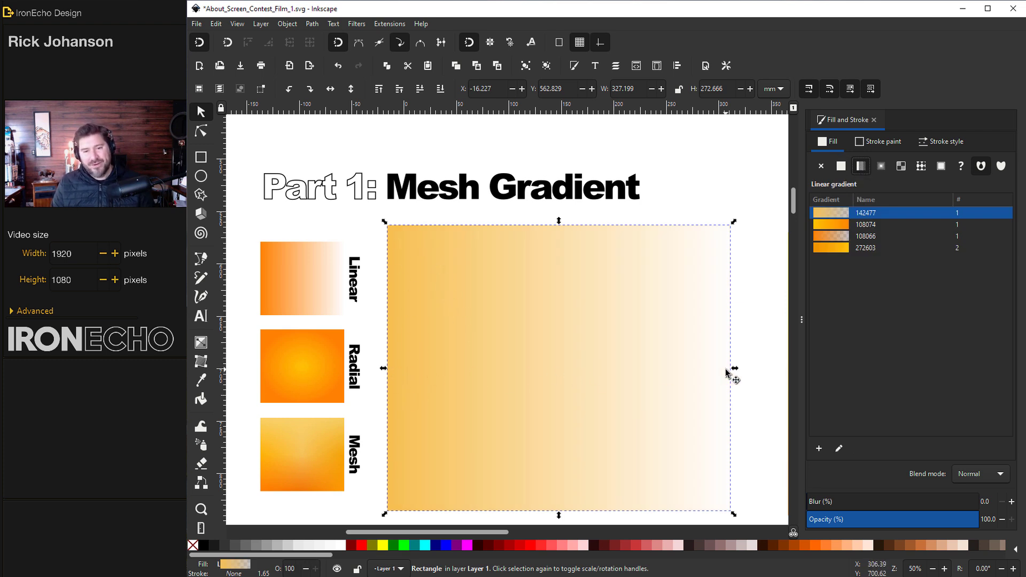
left_click(839, 449)
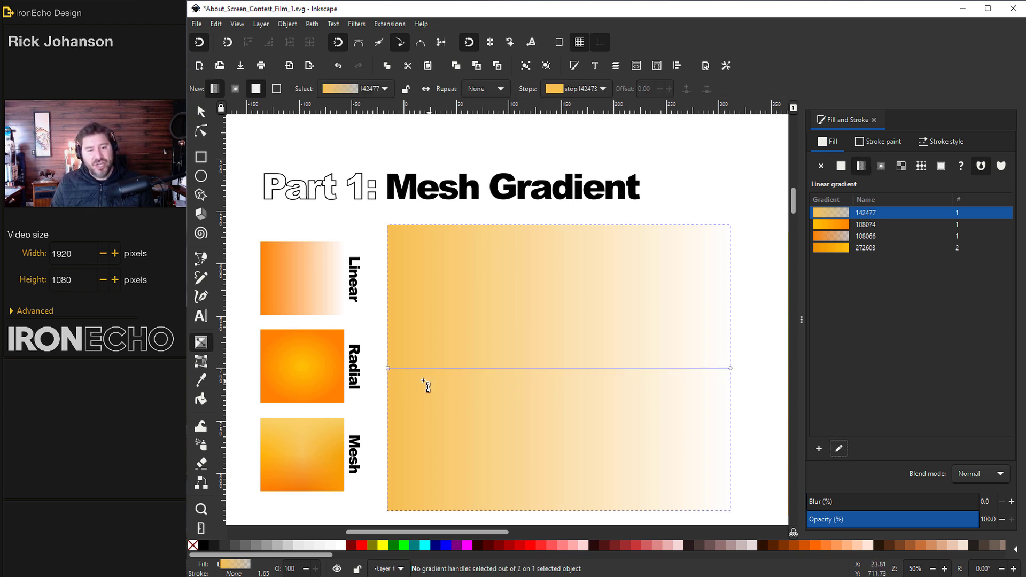
left_click_drag(388, 368, 445, 429)
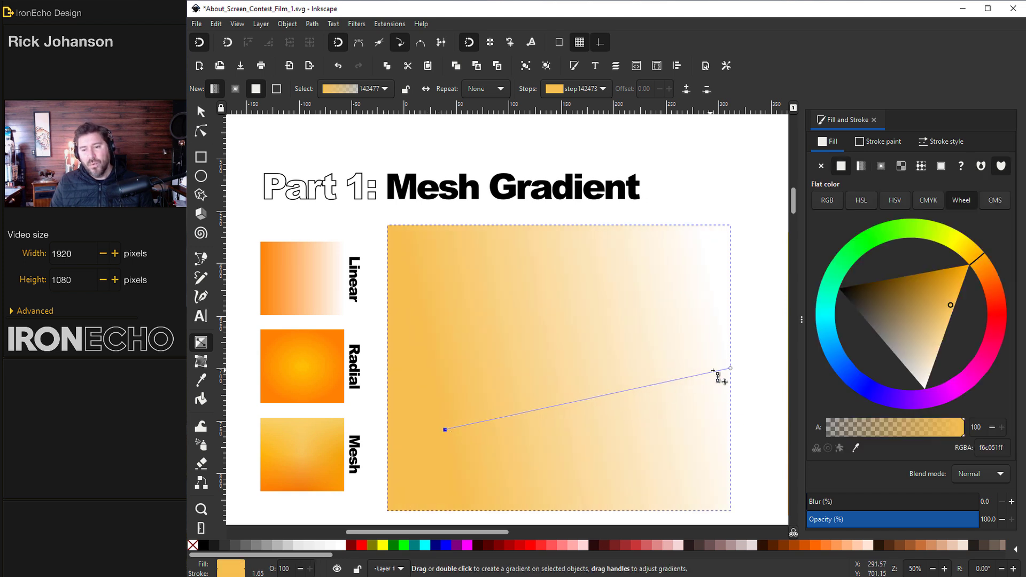
left_click_drag(731, 369, 723, 309)
left_click_drag(453, 434, 450, 438)
left_click(445, 431)
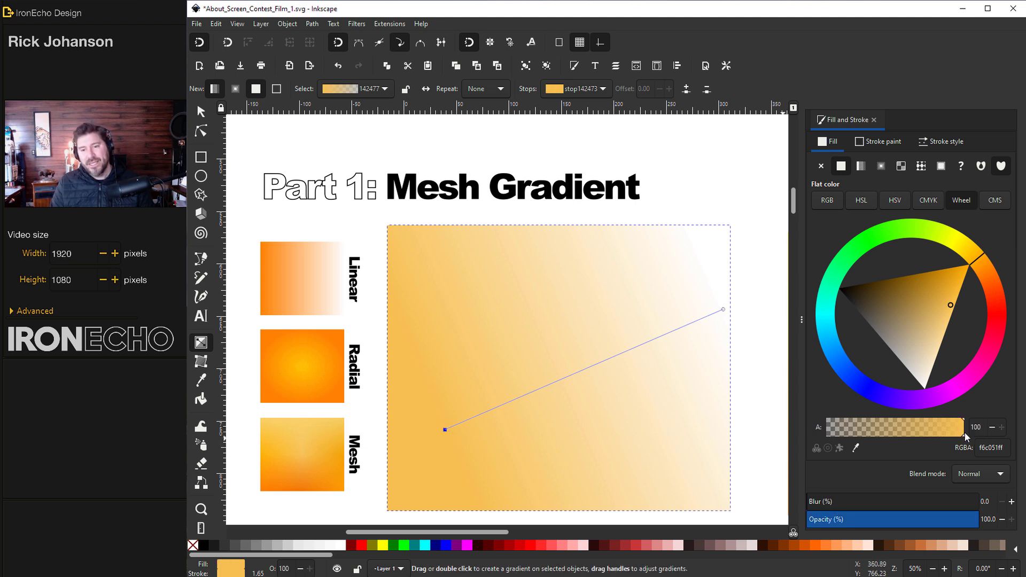
Adjust the gradient end's opacity and turn it red, then undo back to the flat fill.
left_click(727, 315)
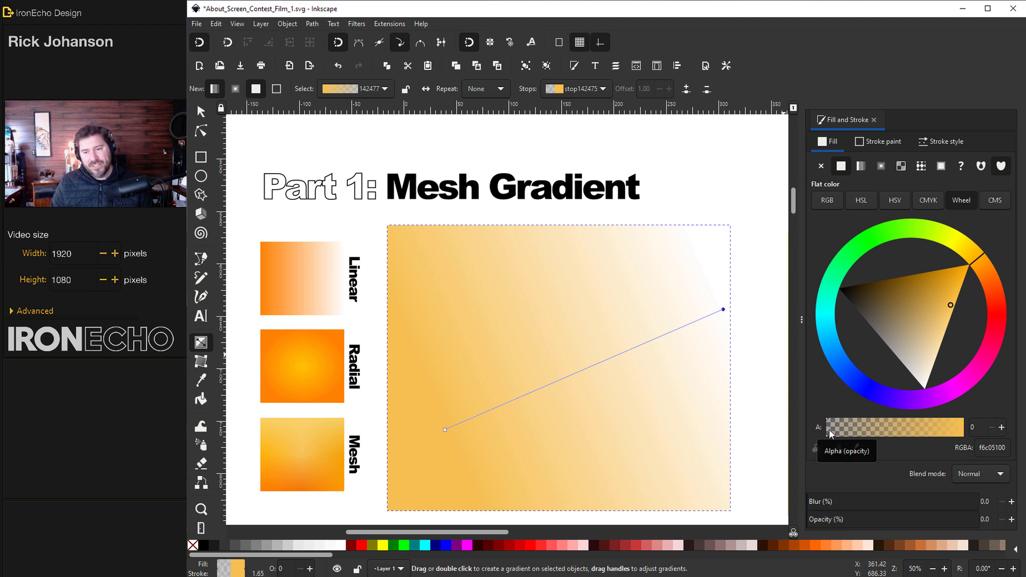
left_click_drag(835, 429, 970, 428)
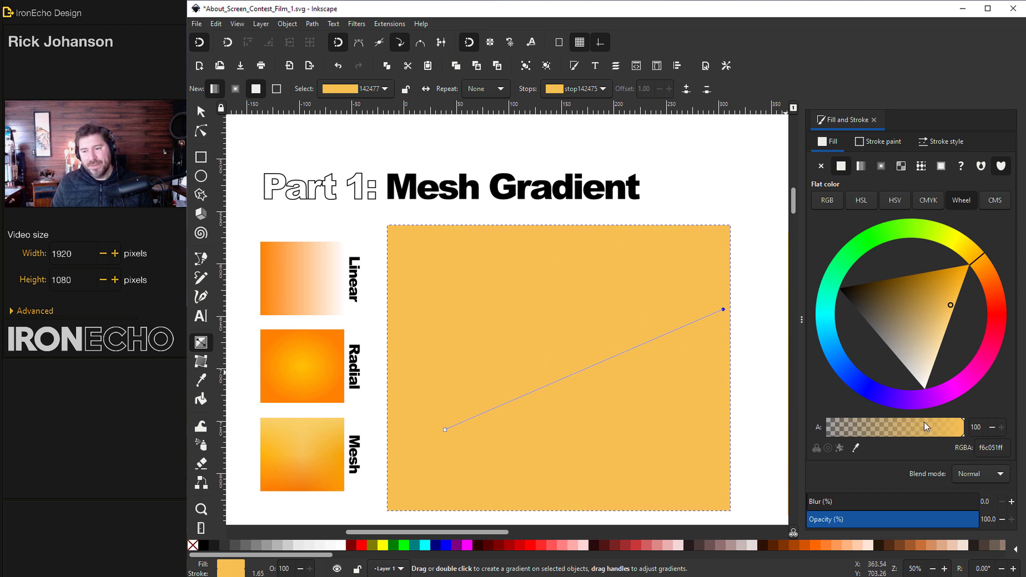
mouse_move(962, 431)
left_mouse_down()
mouse_move(854, 434)
mouse_move(972, 436)
left_mouse_up()
left_click(724, 310)
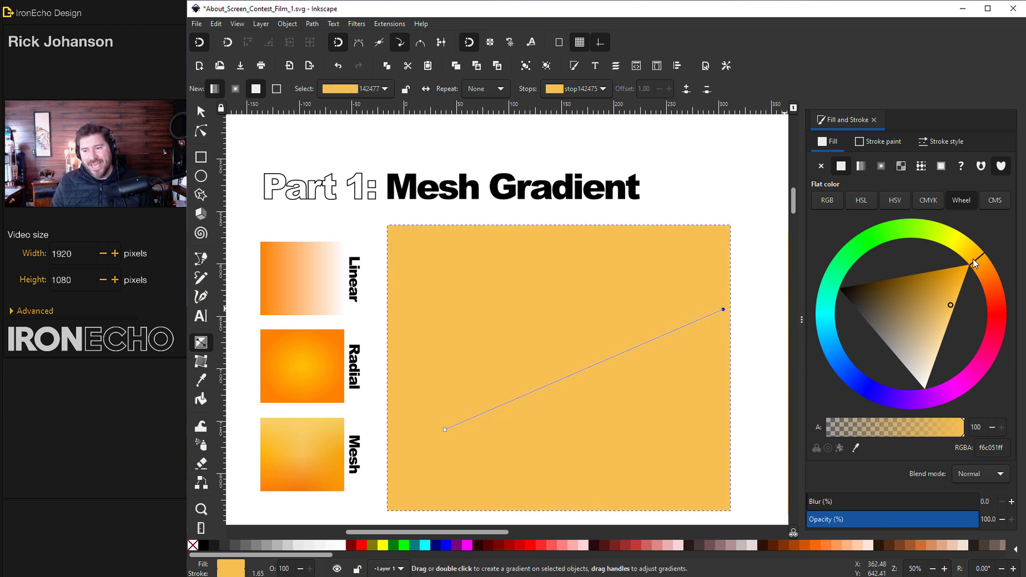
left_click_drag(976, 264, 1007, 335)
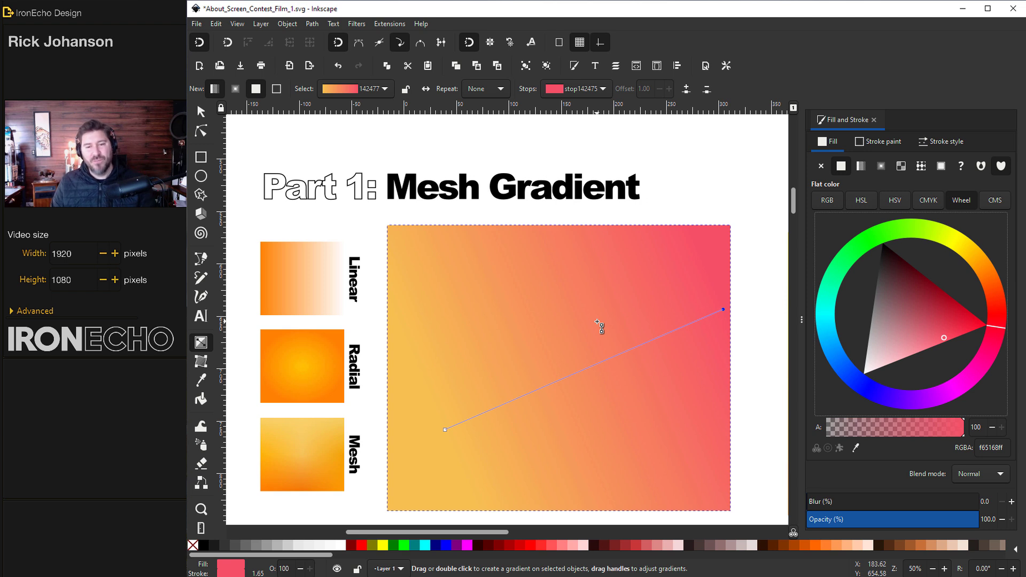
key("ctrl+z")
key("s")
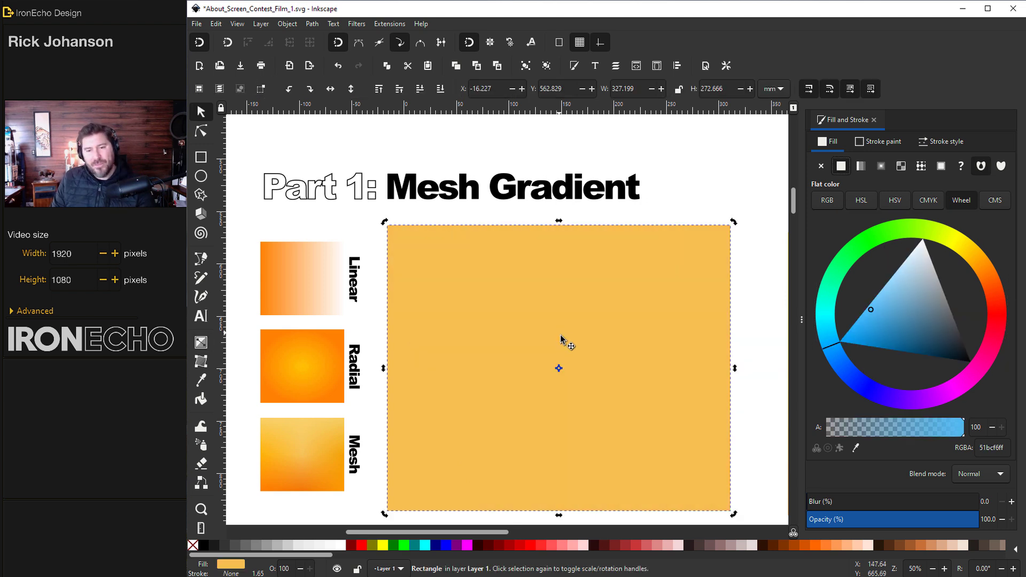
Apply a 2x2 mesh gradient to the rectangle with the Mesh tool.
left_click(201, 363)
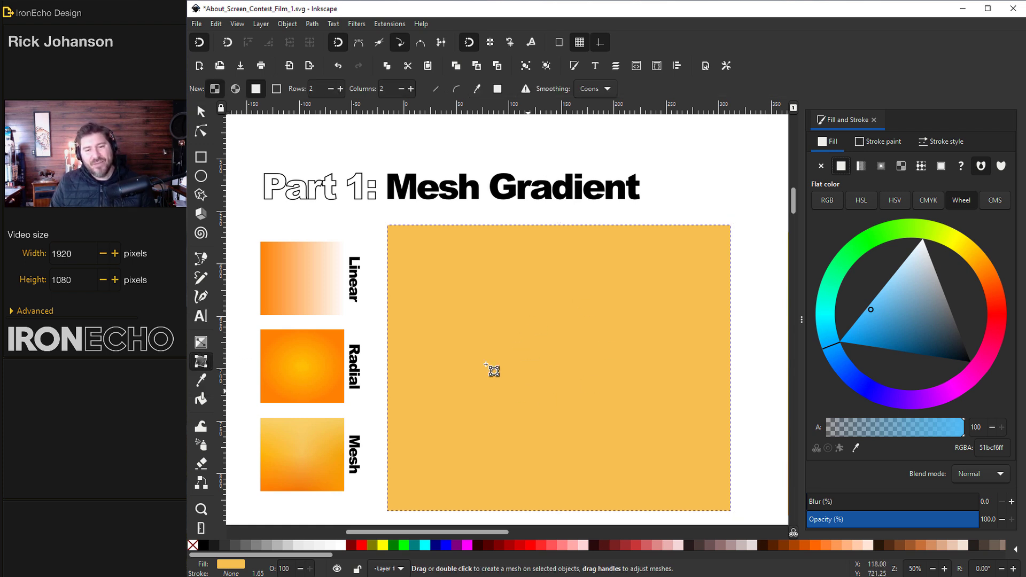
double_click(595, 356)
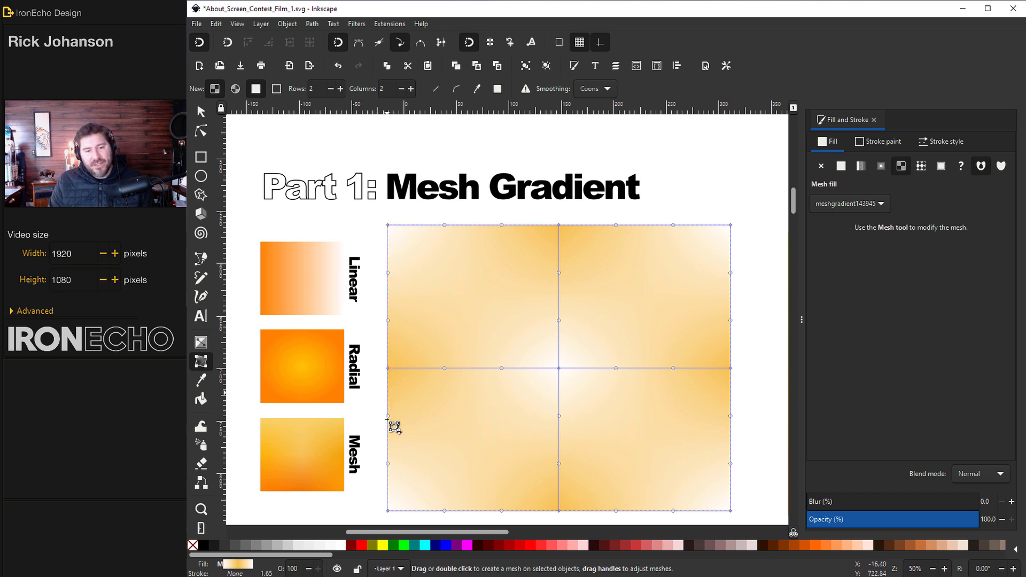
key("ctrl+z")
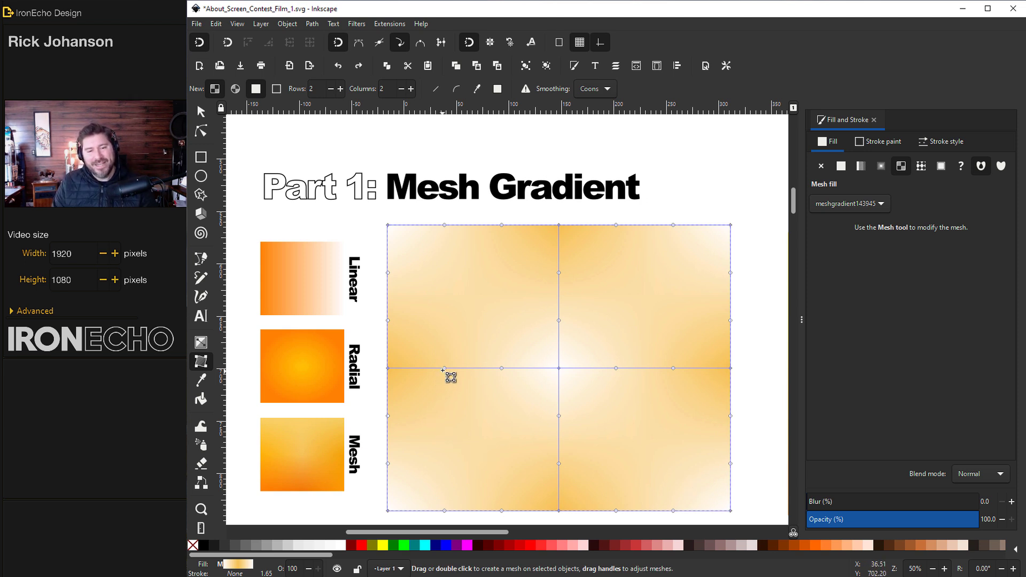
left_click_drag(451, 372, 489, 299)
left_click_drag(565, 372, 616, 331)
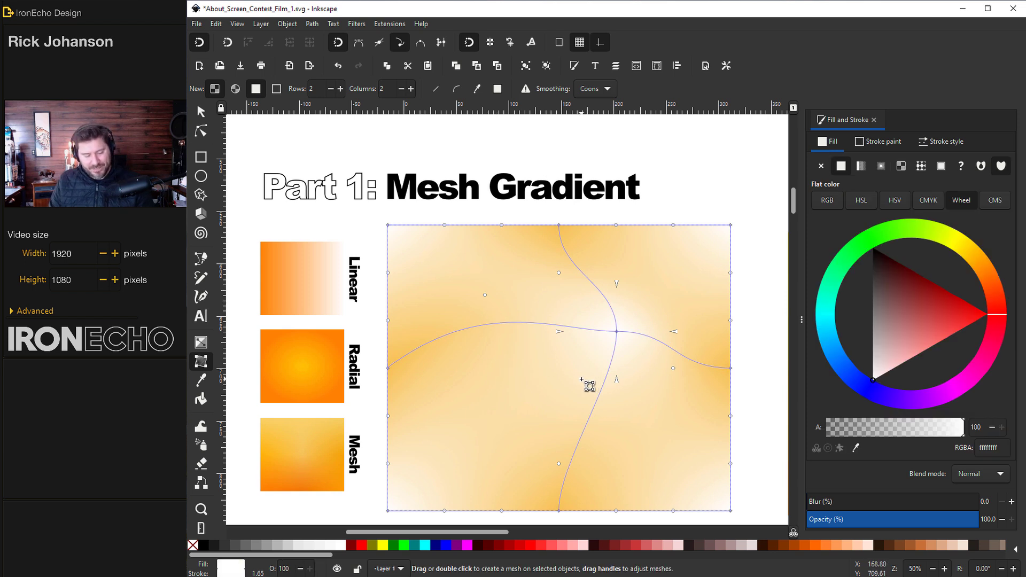
key("ctrl+z")
key("ctrl+z")
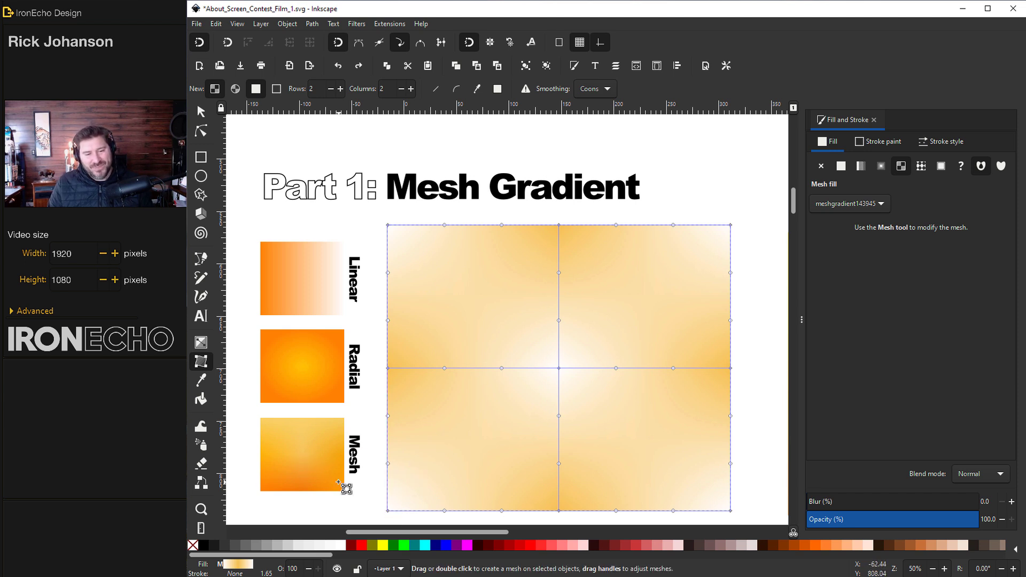
Colour the mesh's bottom-left corner deep orange, sampled with the Dropper from the Mesh sample.
left_click(388, 512)
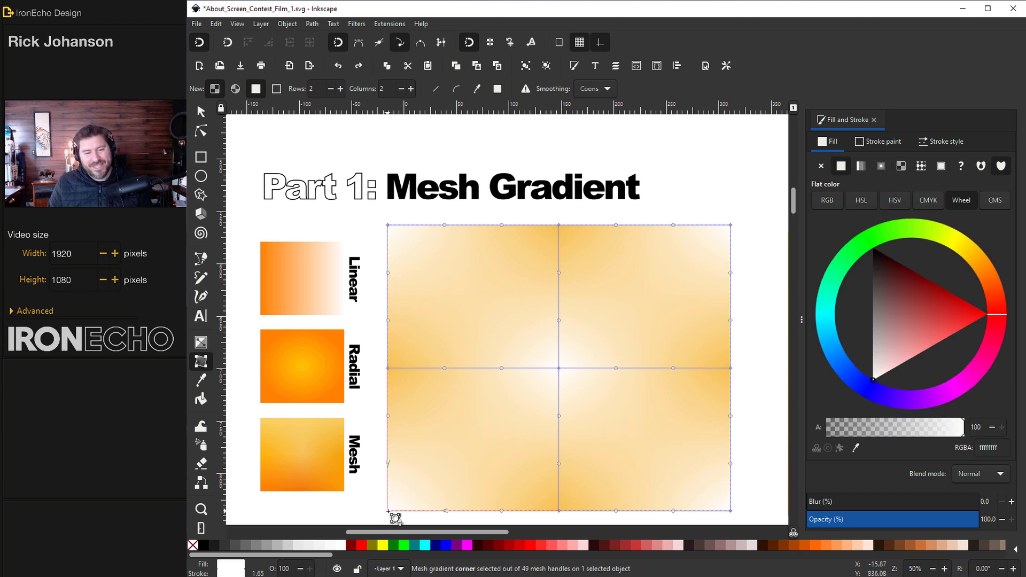
left_click(203, 381)
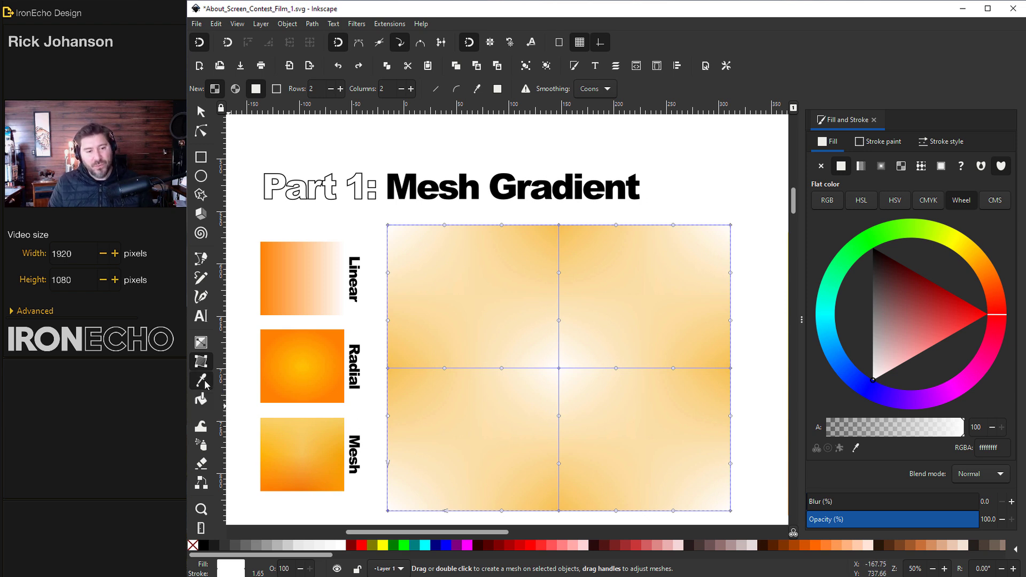
left_click(264, 490)
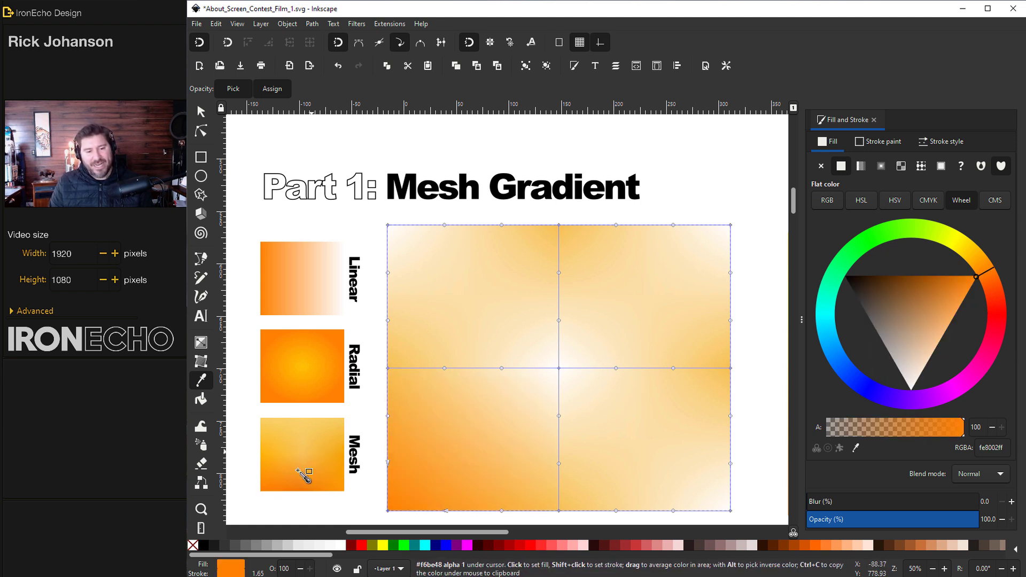
left_click(201, 362)
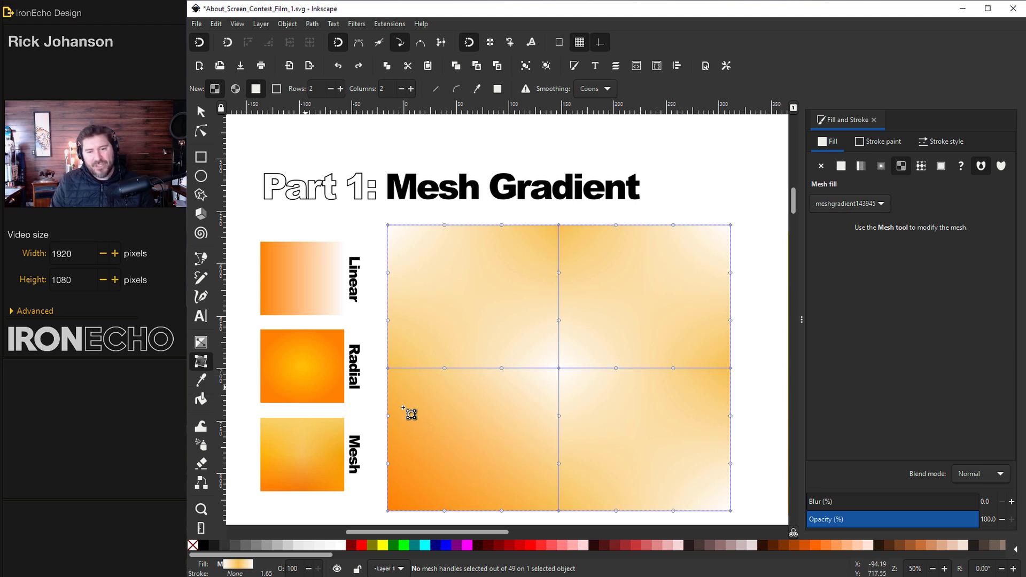
Add a row to the mesh, shift the centre node right and lighten its colour.
left_click(550, 375)
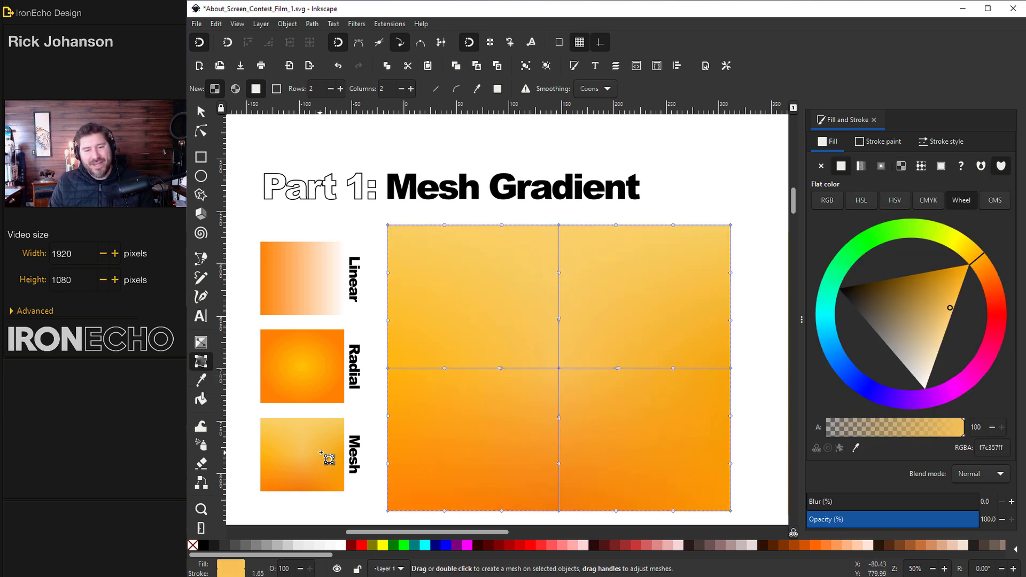
double_click(559, 298)
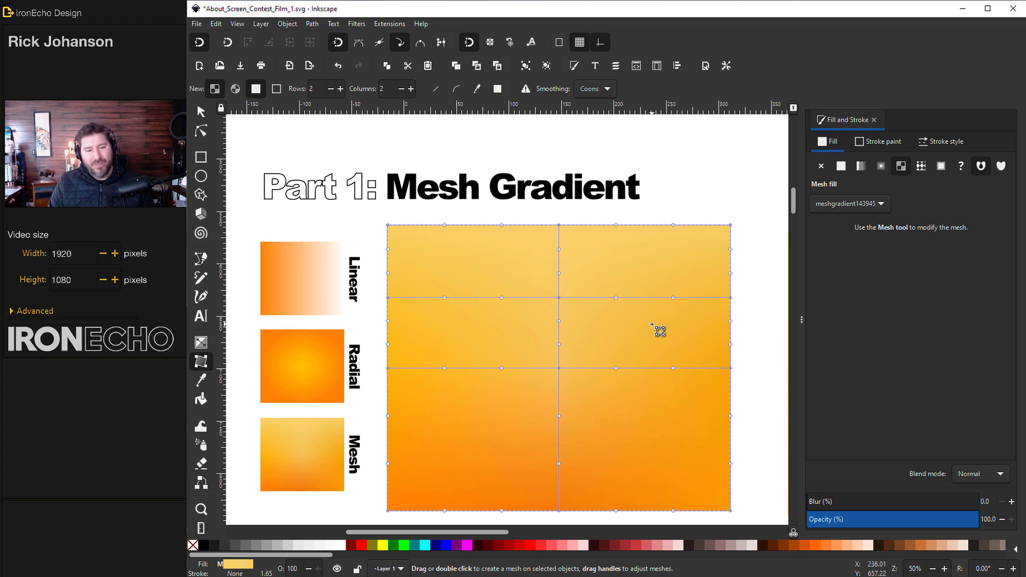
left_click(559, 298)
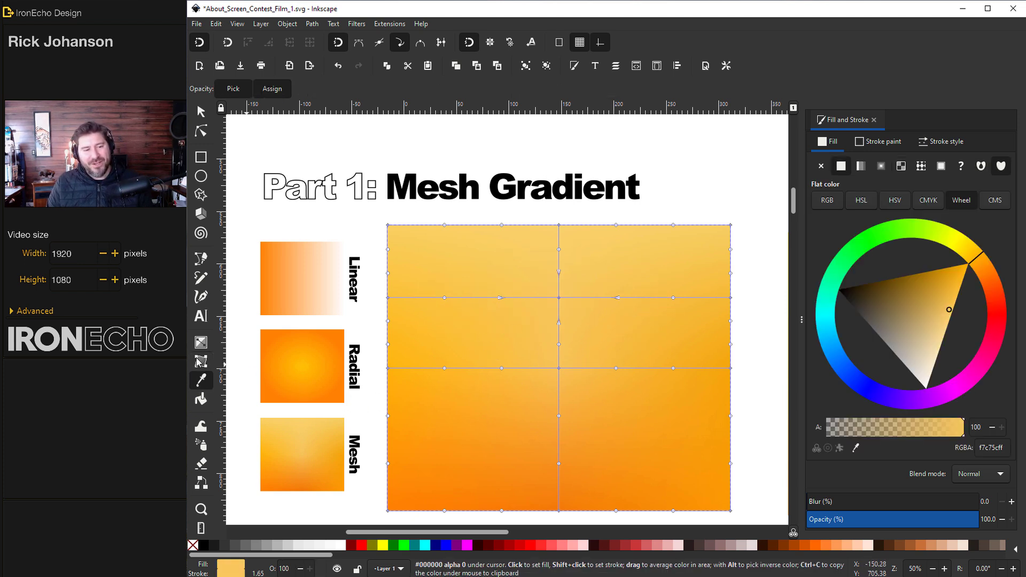
key("ctrl+z")
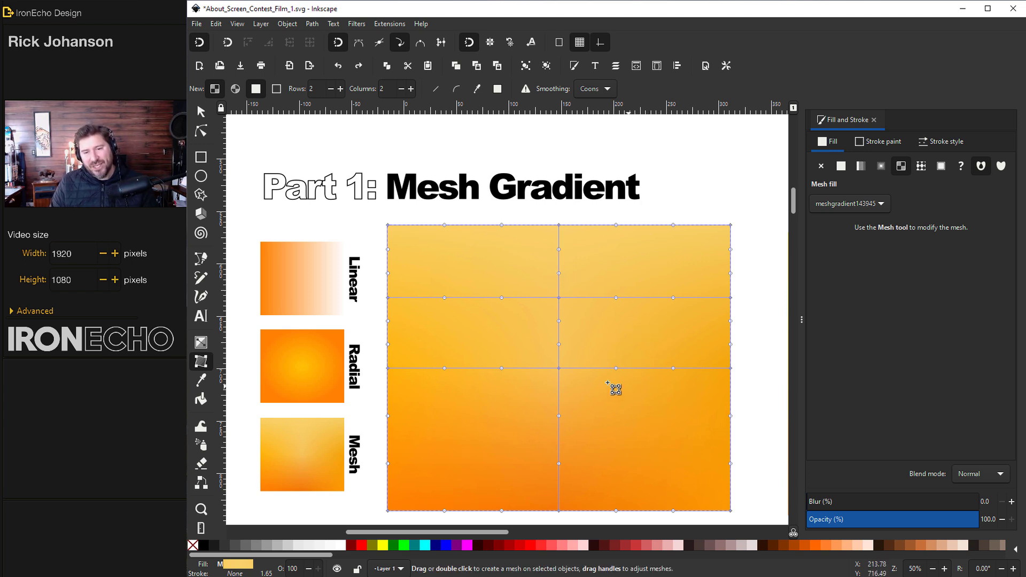
left_click_drag(558, 368, 606, 363)
left_click_drag(949, 319, 944, 328)
key("Escape")
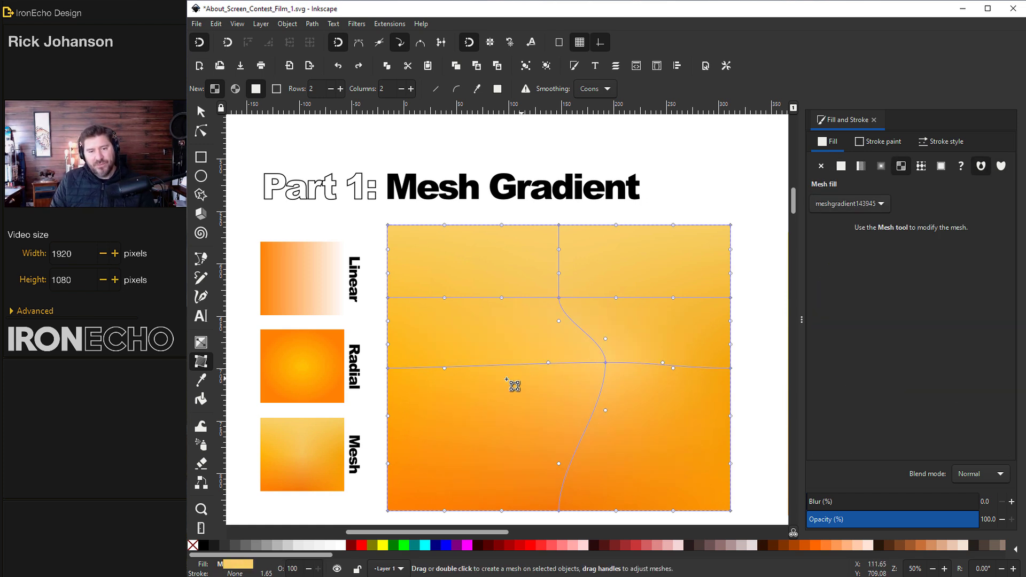
Bend the left and upper-left mesh lines downward to shape the blend.
left_click_drag(444, 368, 463, 423)
left_click_drag(447, 299, 457, 342)
left_click(201, 111)
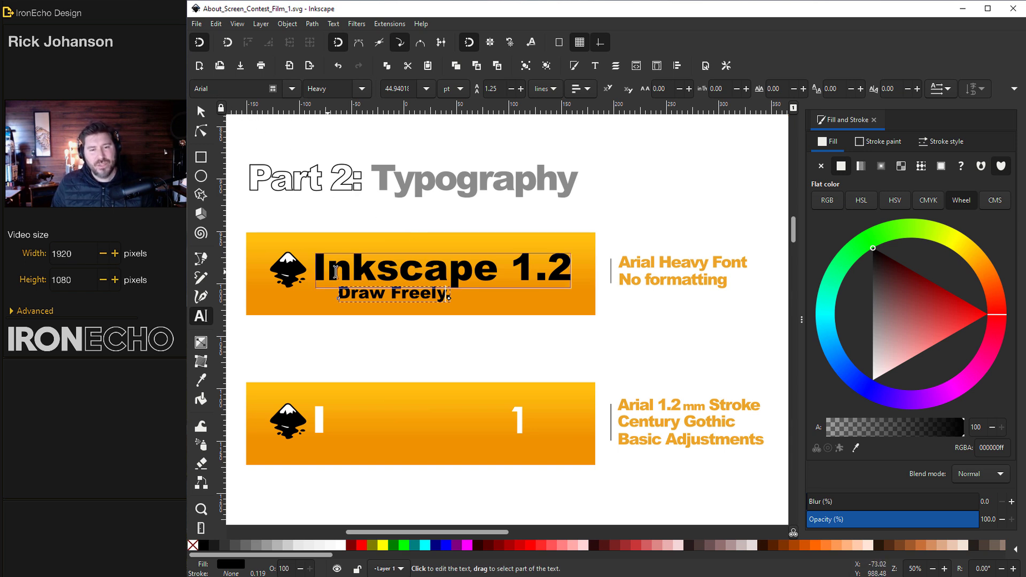
Place the text caret in the Inkscape 1.2 heading, then deselect it.
left_click(436, 270)
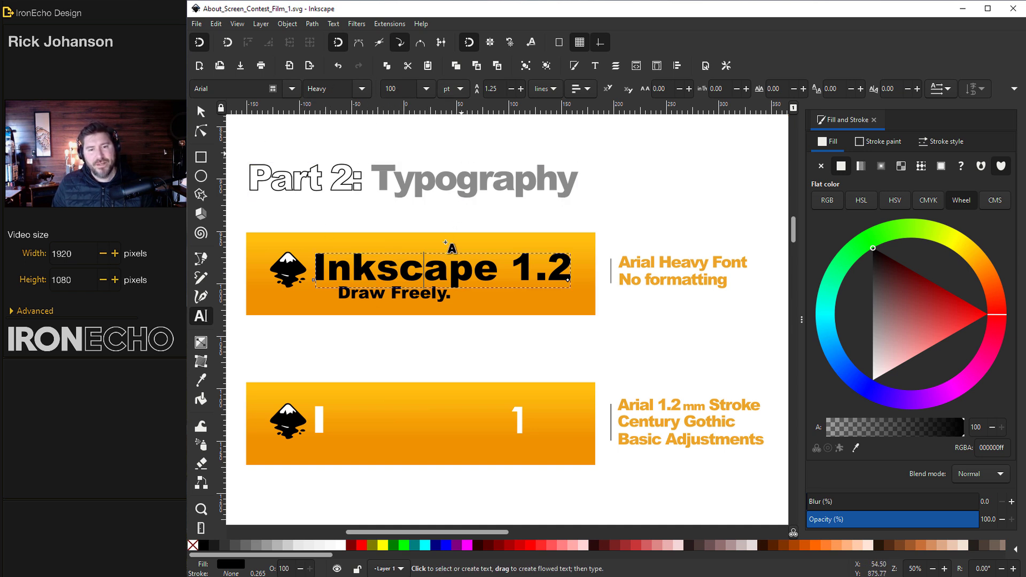
left_click(442, 335)
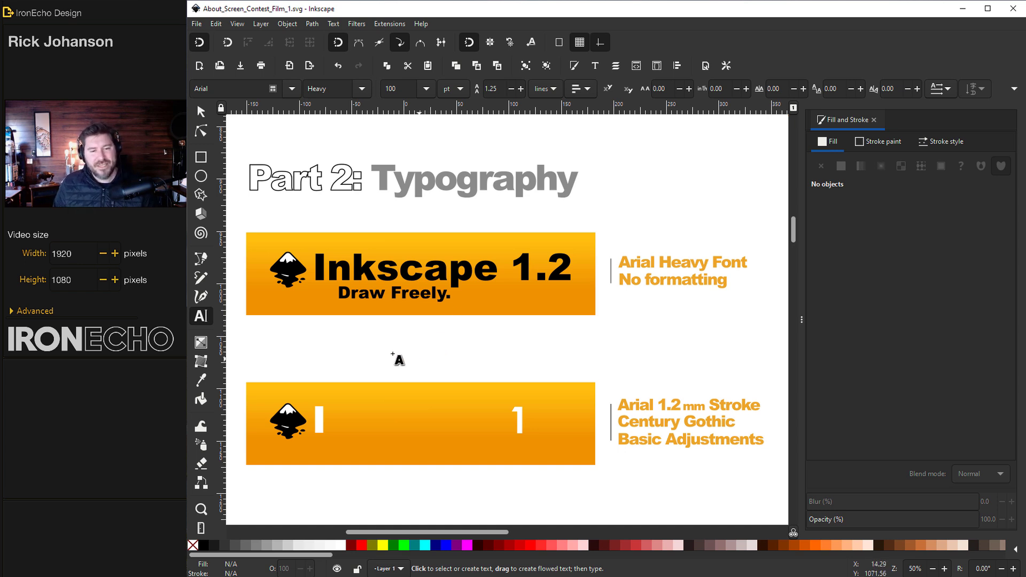
Type 'nkscape' after the white I, remove its fill and give it a 1.2 white stroke.
left_click(323, 421)
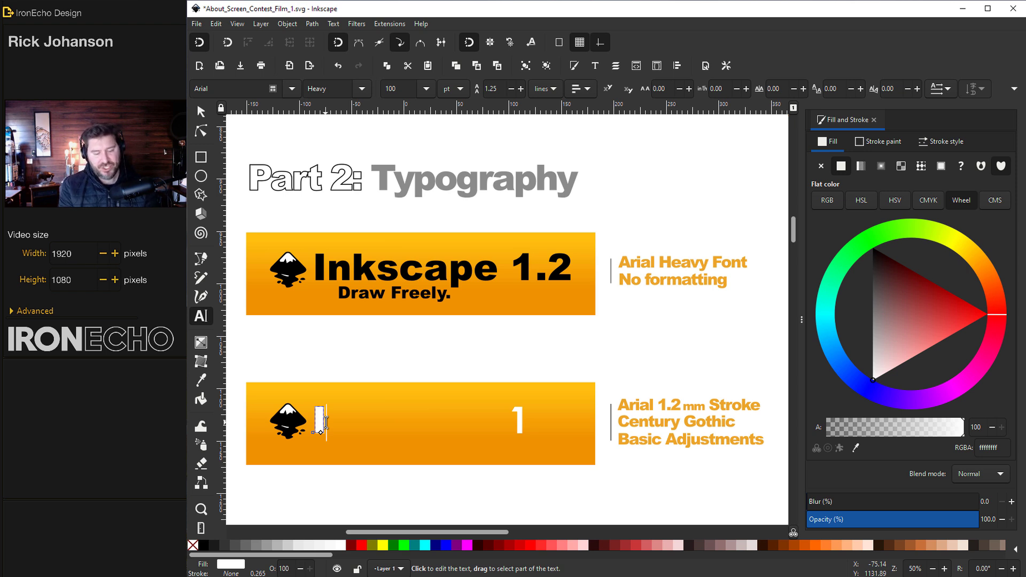
type("nkscape")
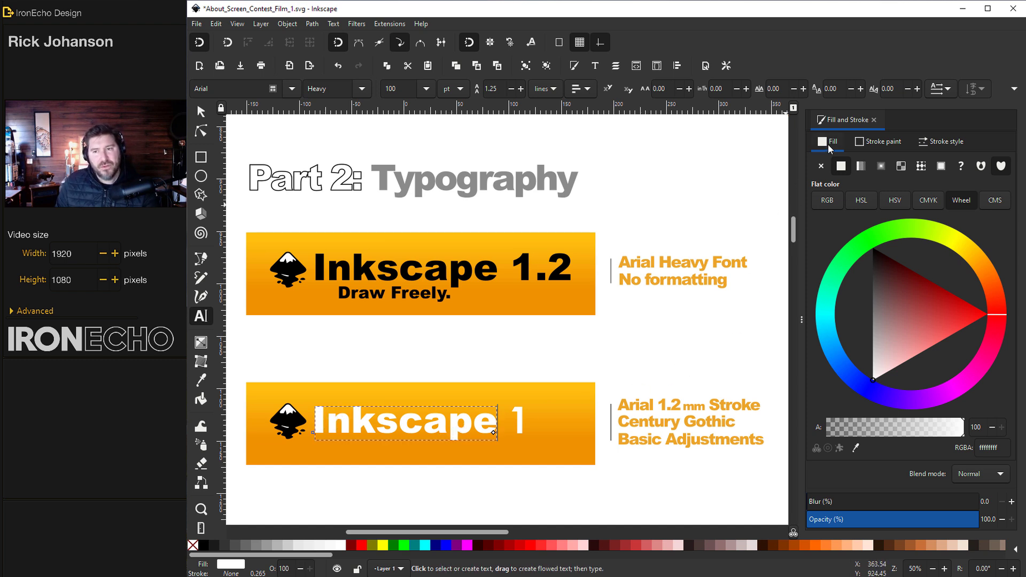
left_click(825, 172)
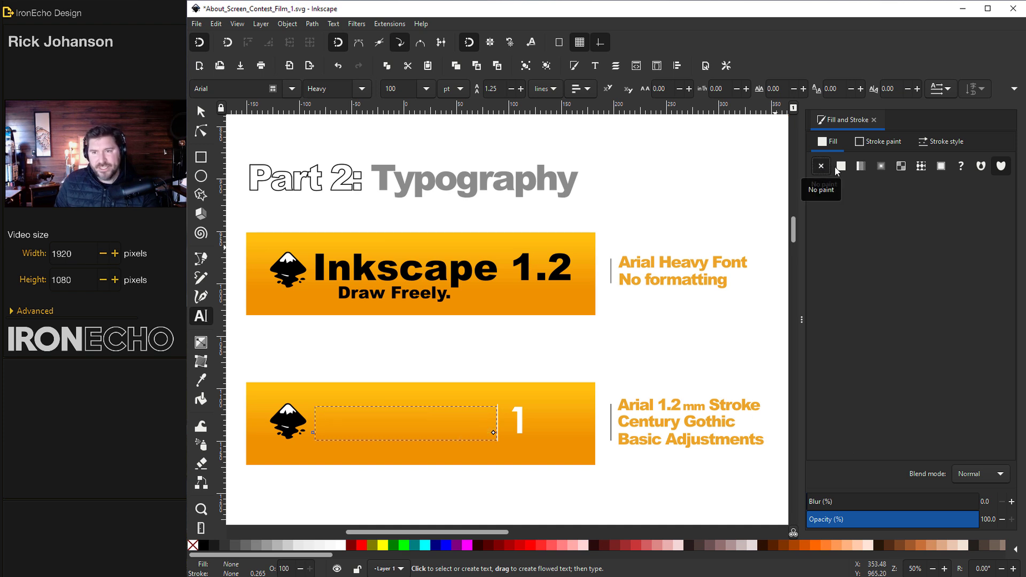
left_click(877, 142)
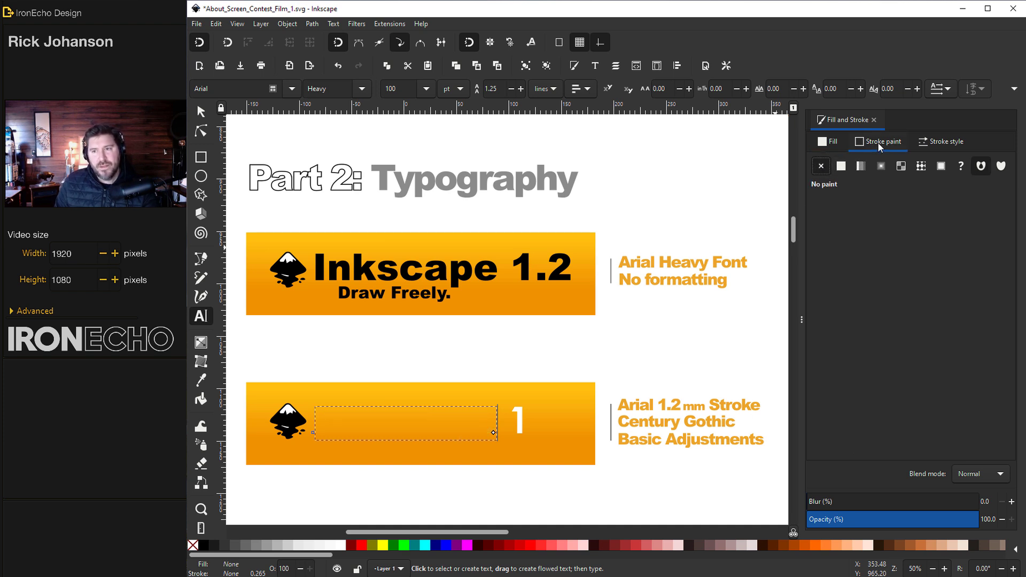
left_click(940, 142)
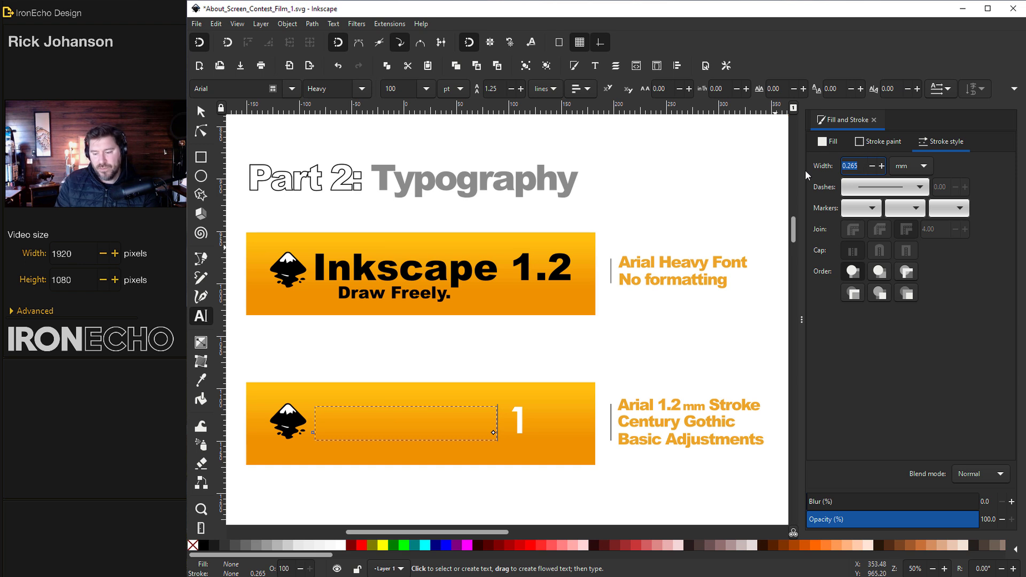
type("1.2")
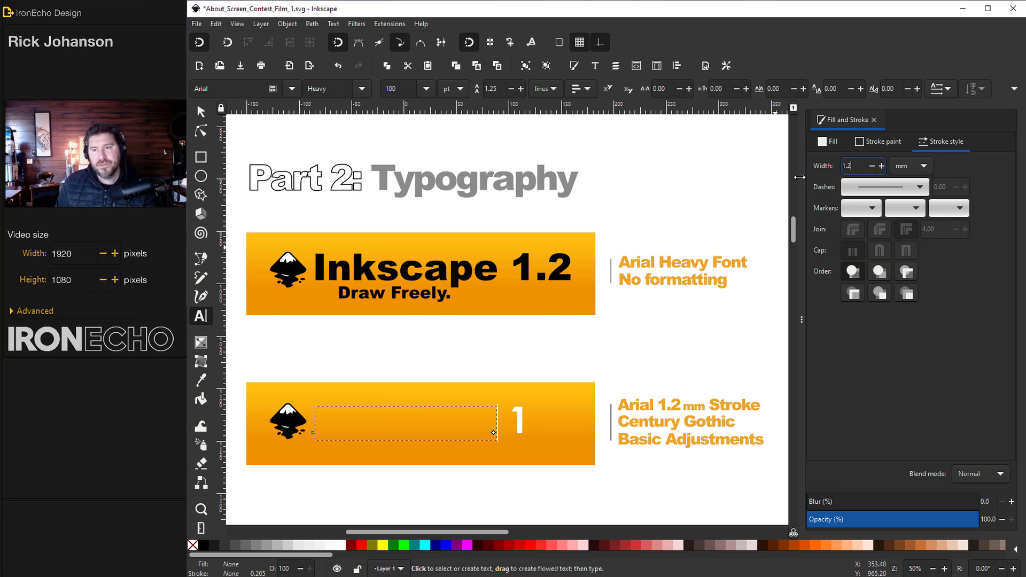
left_click(877, 142)
left_click(841, 167)
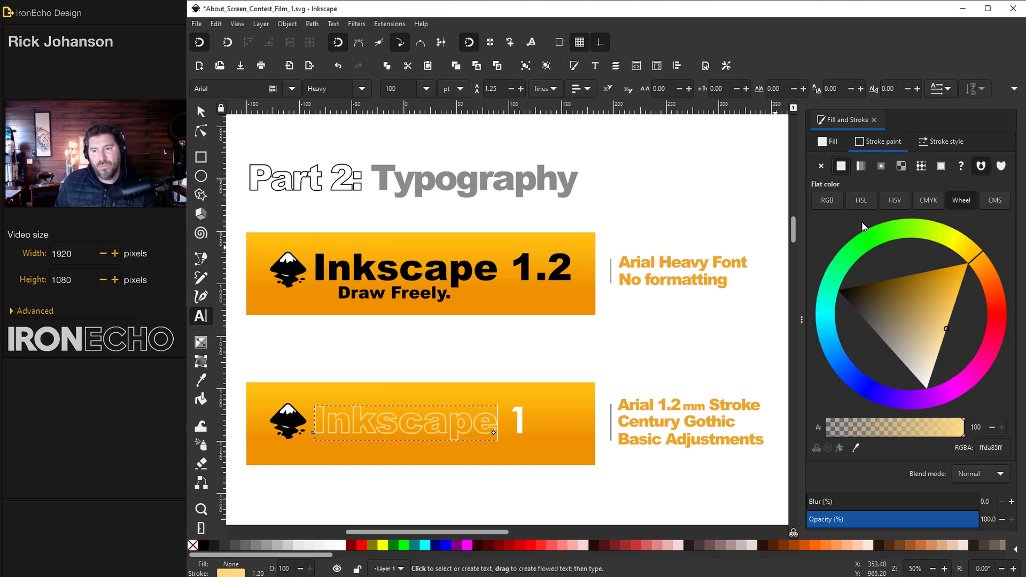
left_click(927, 388)
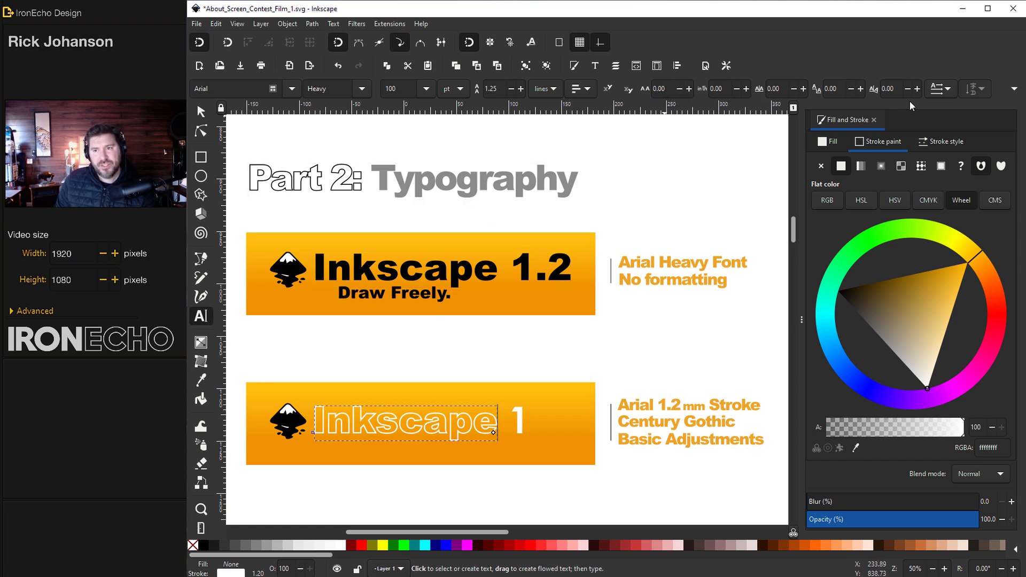
Tighten the outlined Inkscape word's letter spacing by entering -100.
left_click(656, 89)
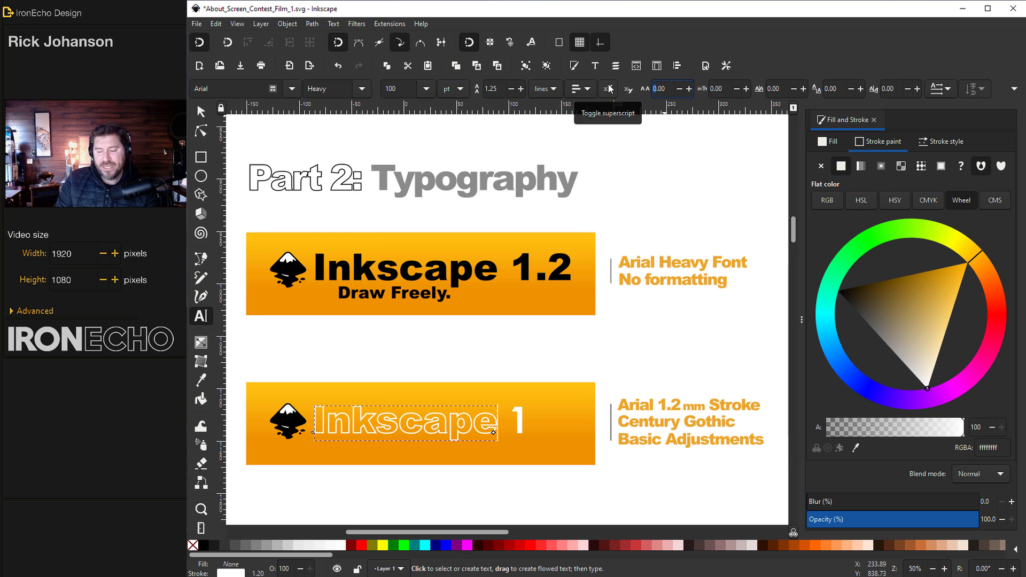
type("-100")
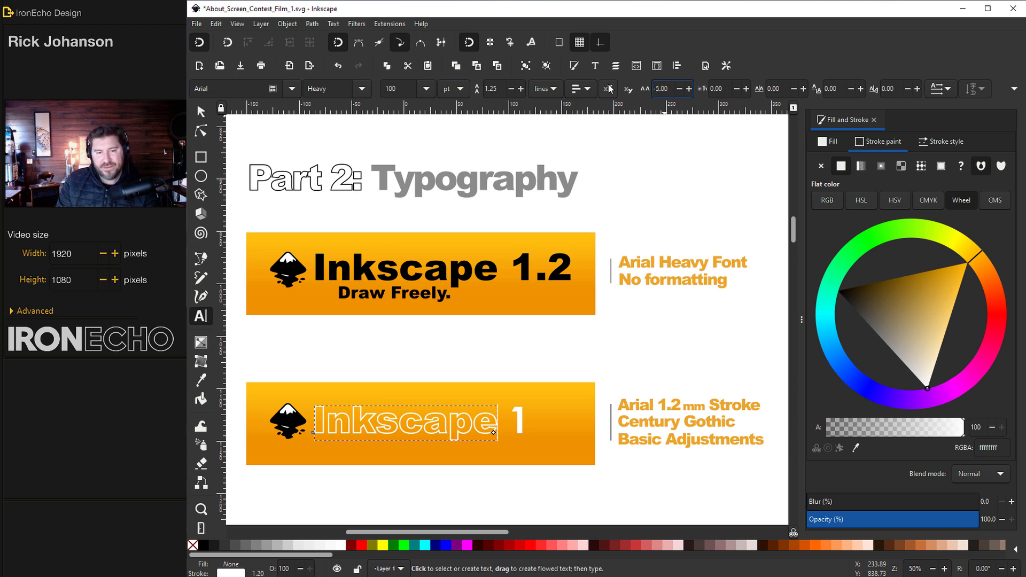
key("Return")
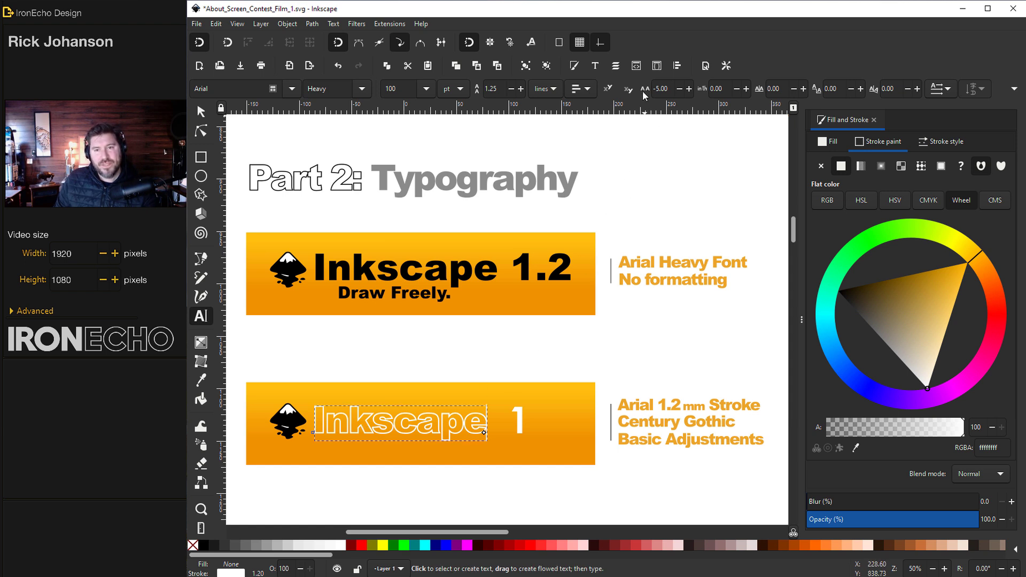
Kern the n–k, k–s, s–c, a–p and p–e letter pairs slightly apart with Alt+>.
left_click(353, 427)
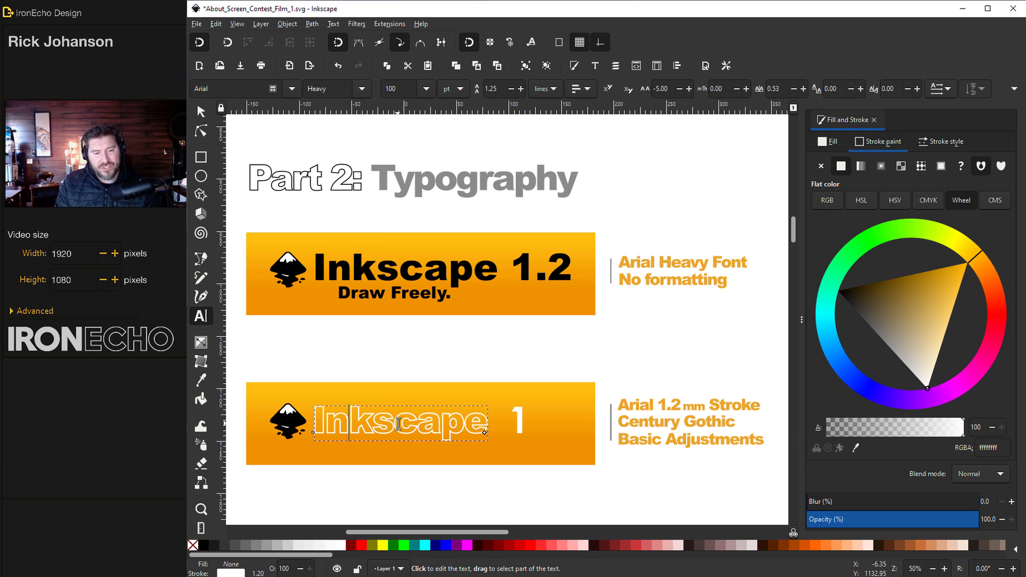
key("alt+greater")
left_click(380, 430)
key("alt+greater")
key("alt+greater")
left_click(393, 428)
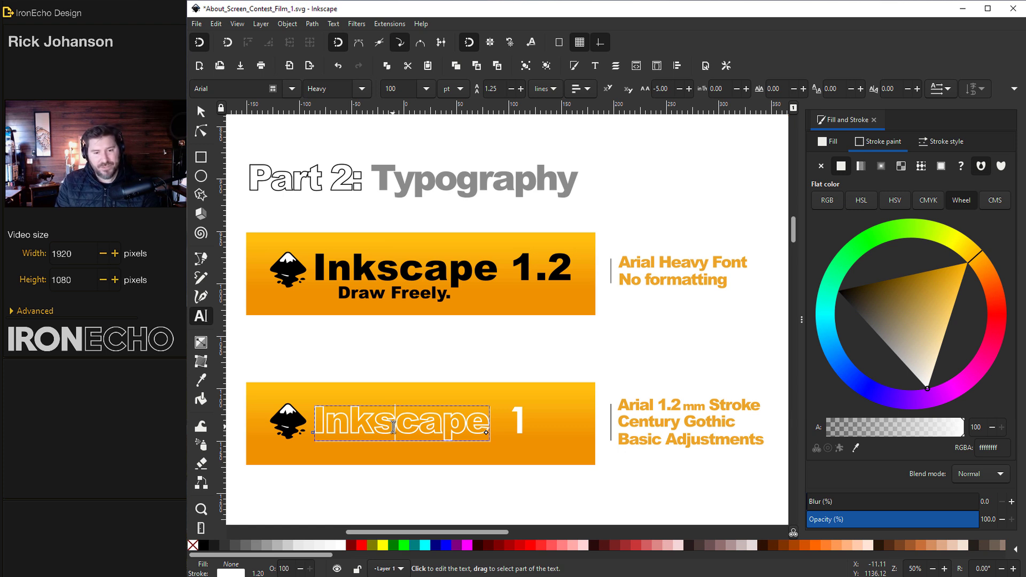
key("alt+greater")
left_click(450, 432)
key("alt+greater")
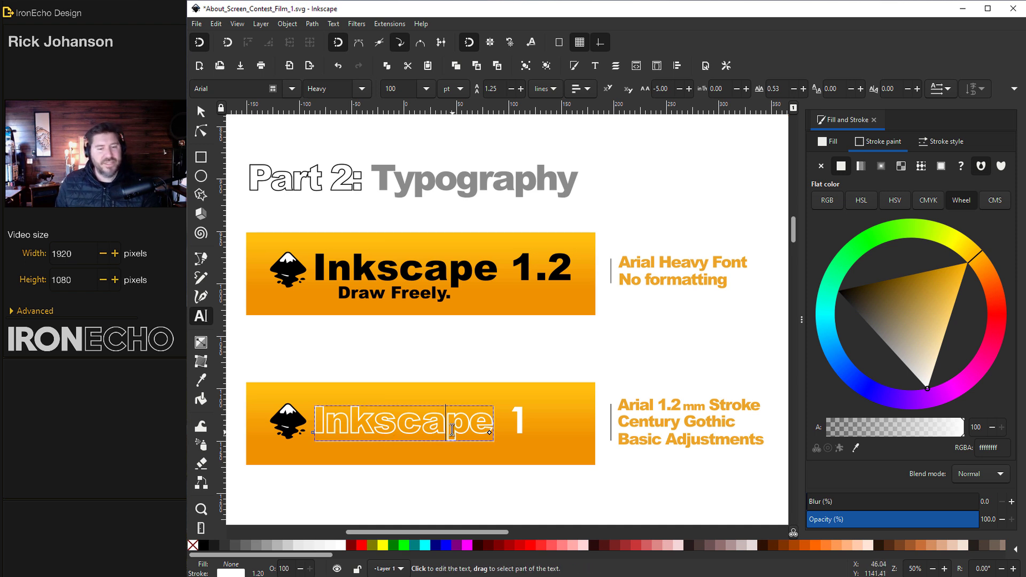
key("Right")
key("alt+greater")
key("alt+greater")
key("alt+greater")
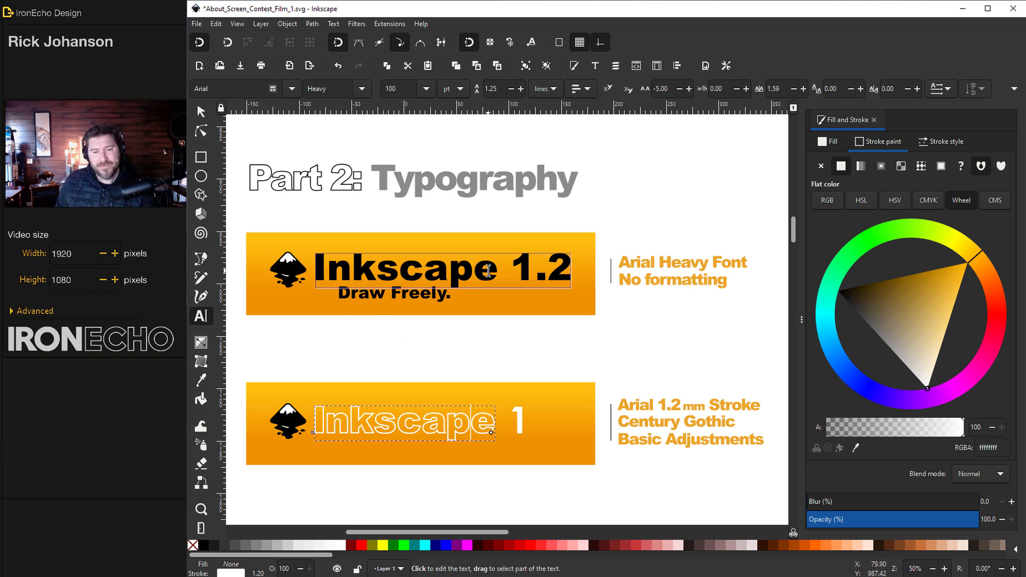
Extend the white 1 to '1.2' and tighten the kerning between the 1 and .2.
key("F1")
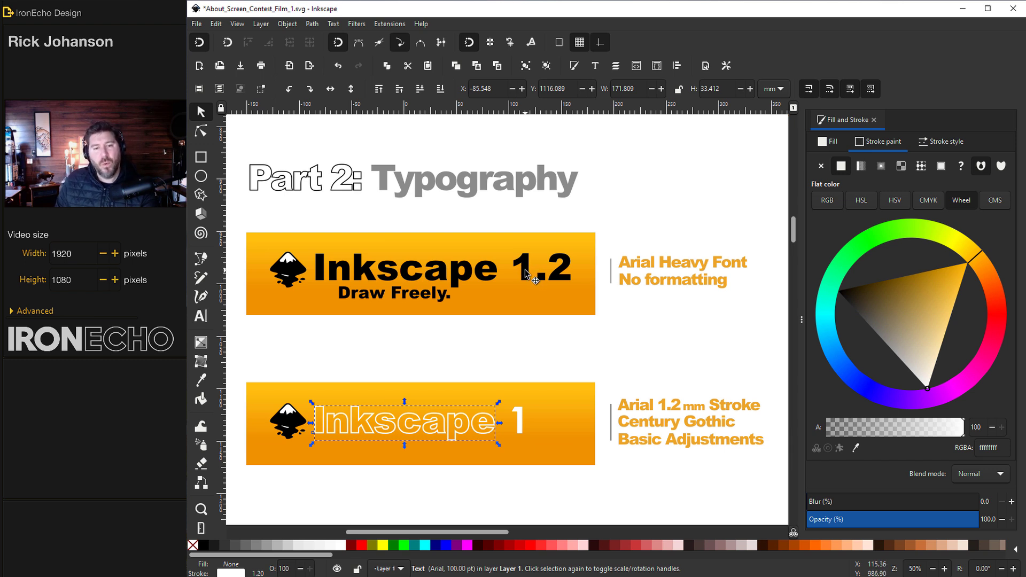
left_click(521, 424)
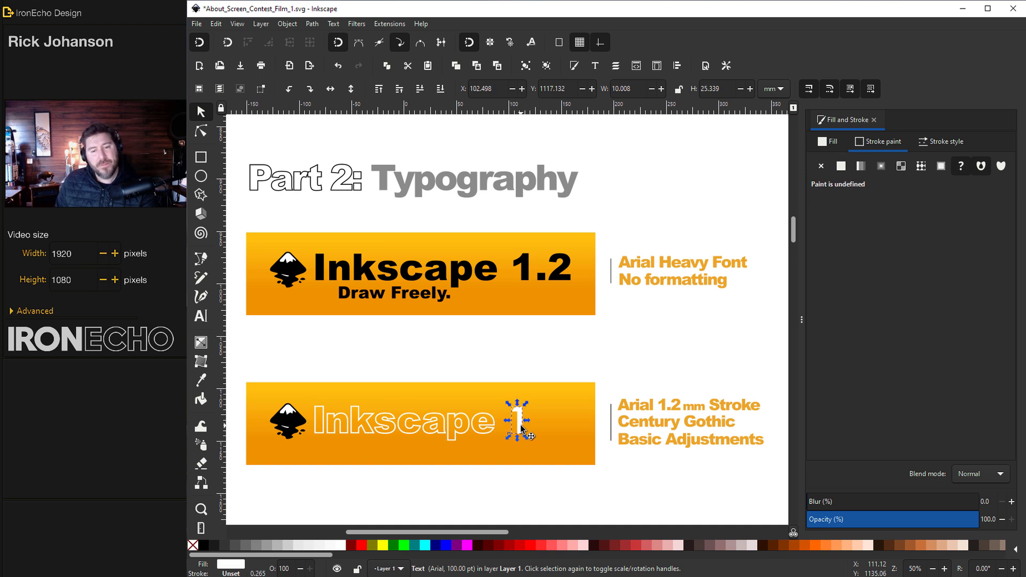
key("t")
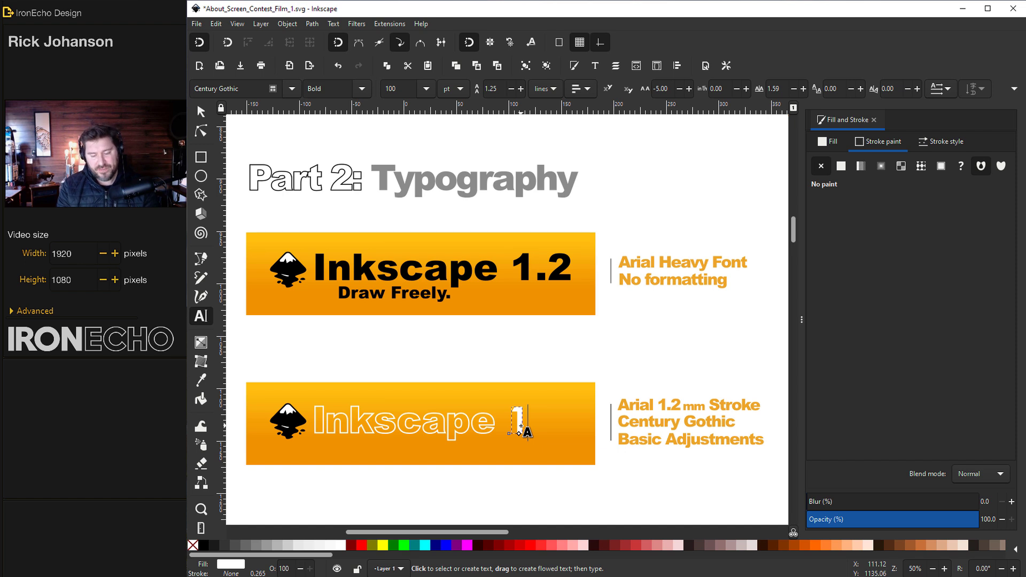
type(".2")
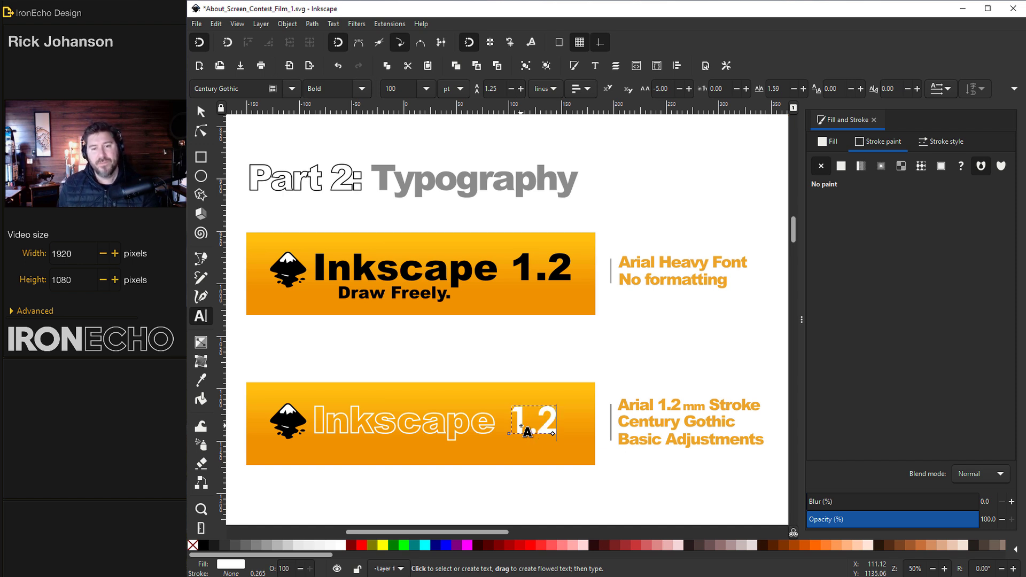
key("Left")
key("Left")
key("alt+Left")
key("alt+Left")
key("alt+Left")
key("alt+Left")
key("alt+Left")
key("alt+Left")
key("alt+Left")
key("alt+Left")
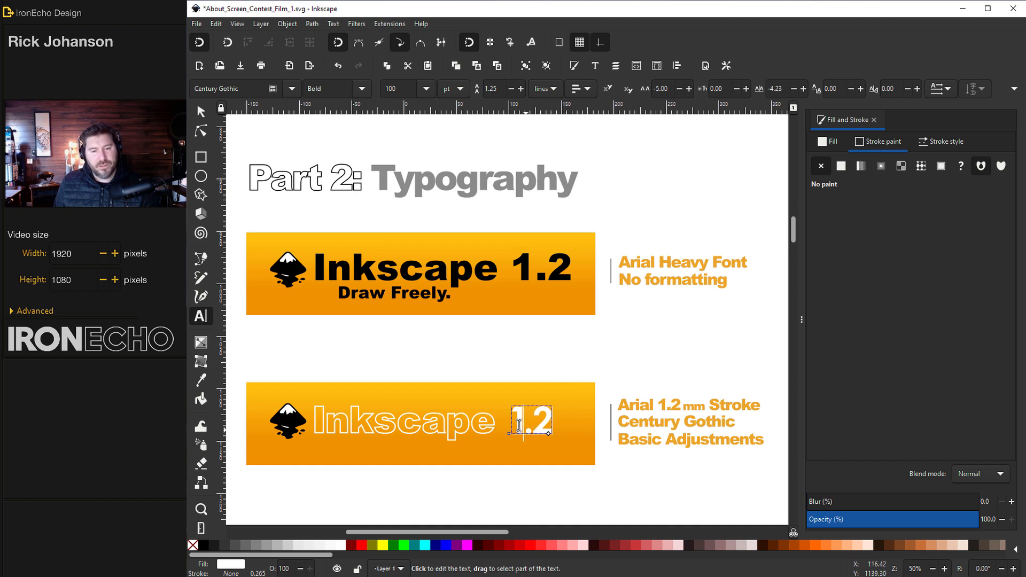
key("F1")
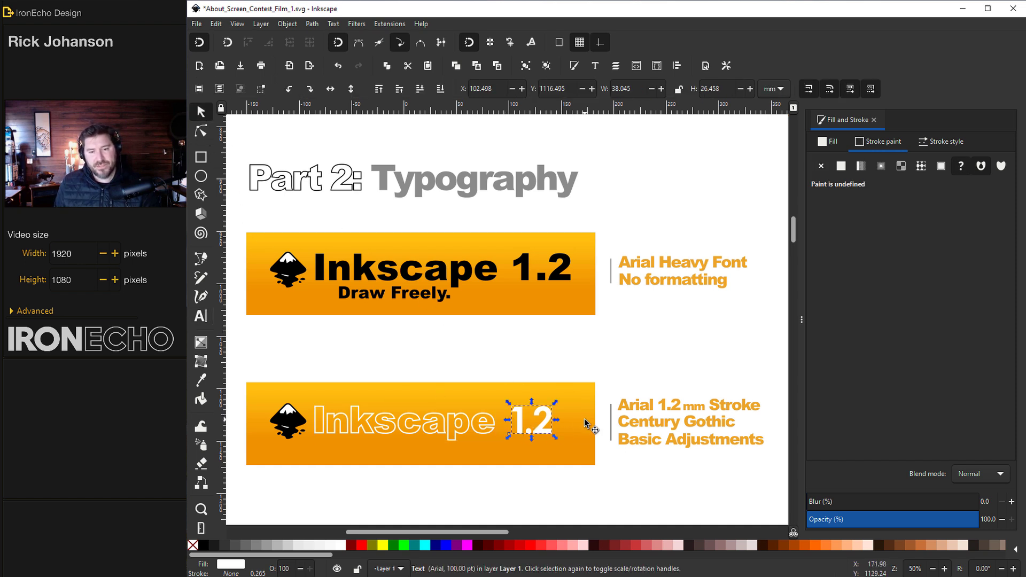
key("Escape")
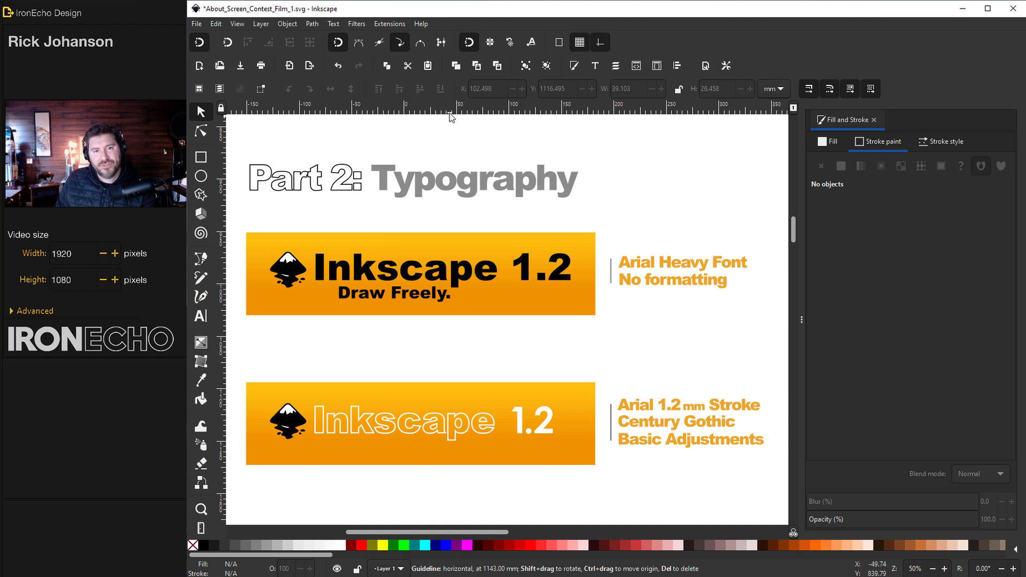
Add a horizontal guide across the lower banner and move the 1.2 closer to Inkscape.
left_click_drag(450, 120, 496, 434)
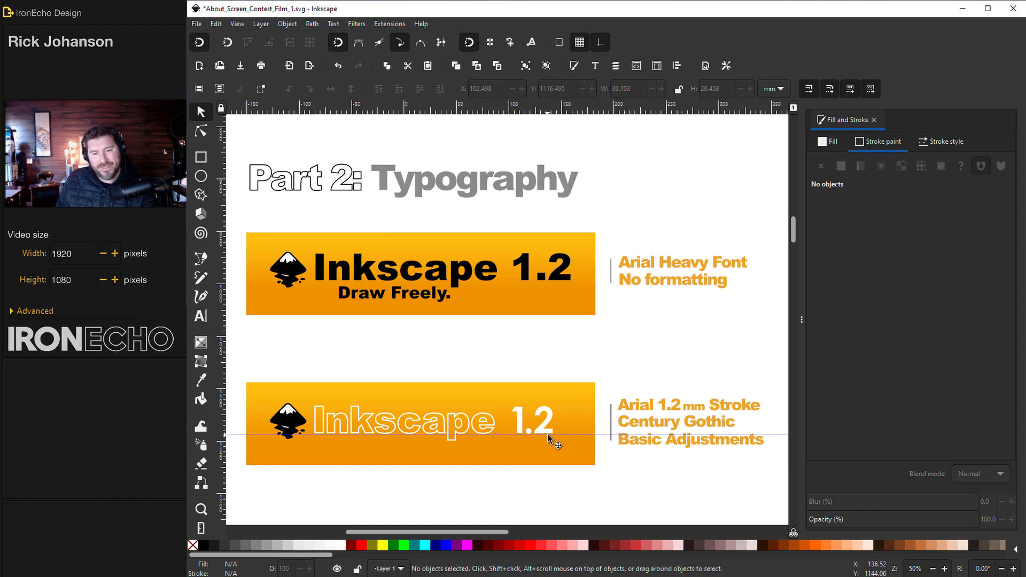
left_click_drag(551, 434, 542, 434)
left_click(472, 353)
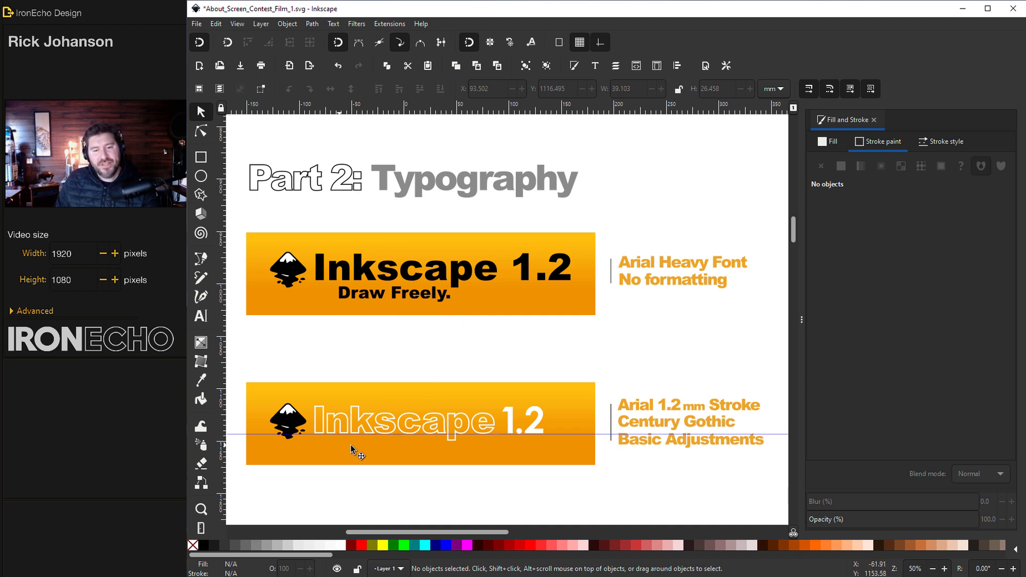
Add two vertical guides and paste the 'Draw Freely.' tagline into the lower banner.
left_click_drag(221, 342, 347, 357)
left_click_drag(221, 391, 444, 391)
type("Draw Freely.")
left_click(477, 483)
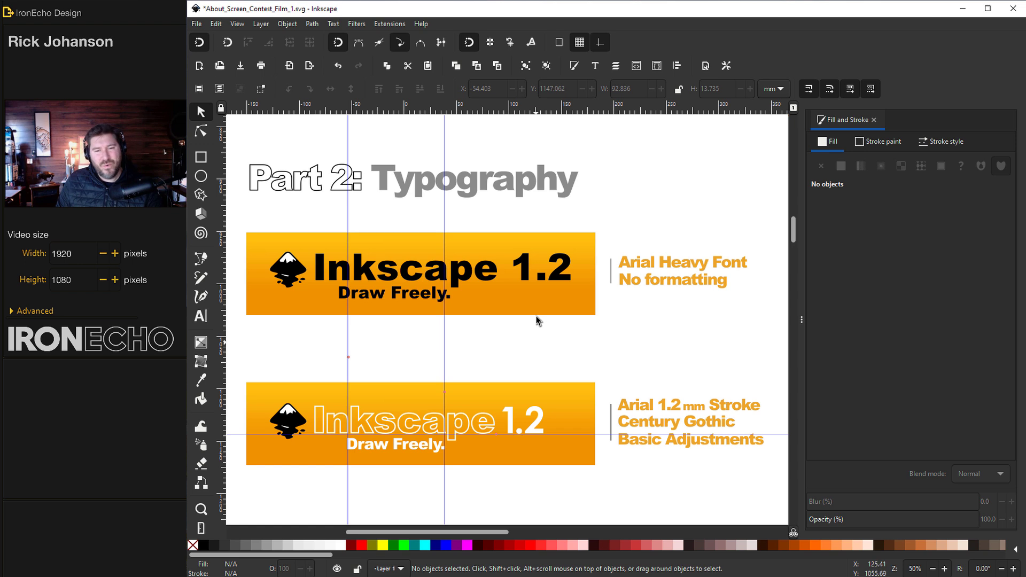
Move the small white dot up beside the 'Draw Freely.' tagline.
left_click(519, 431)
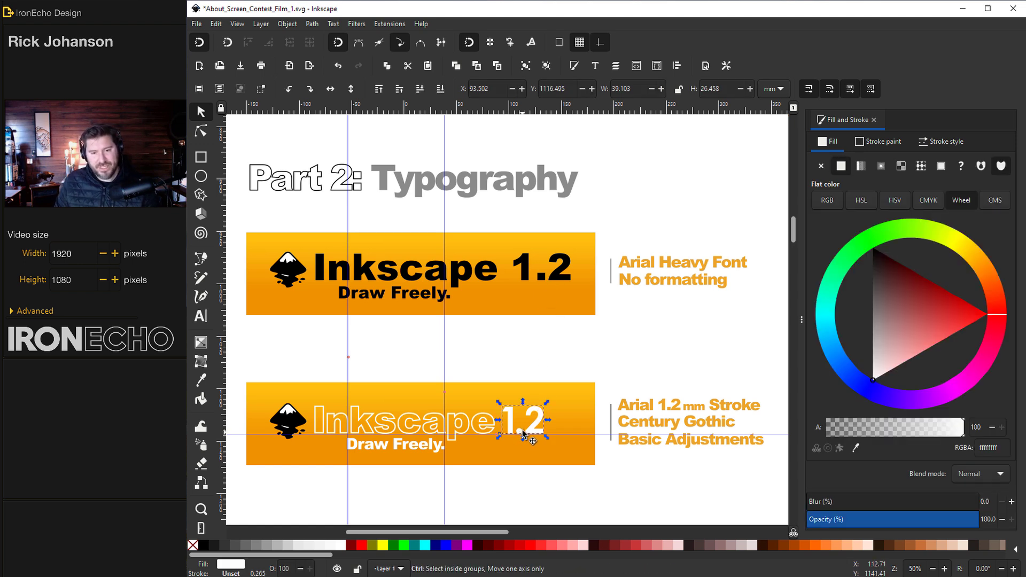
key("Tab")
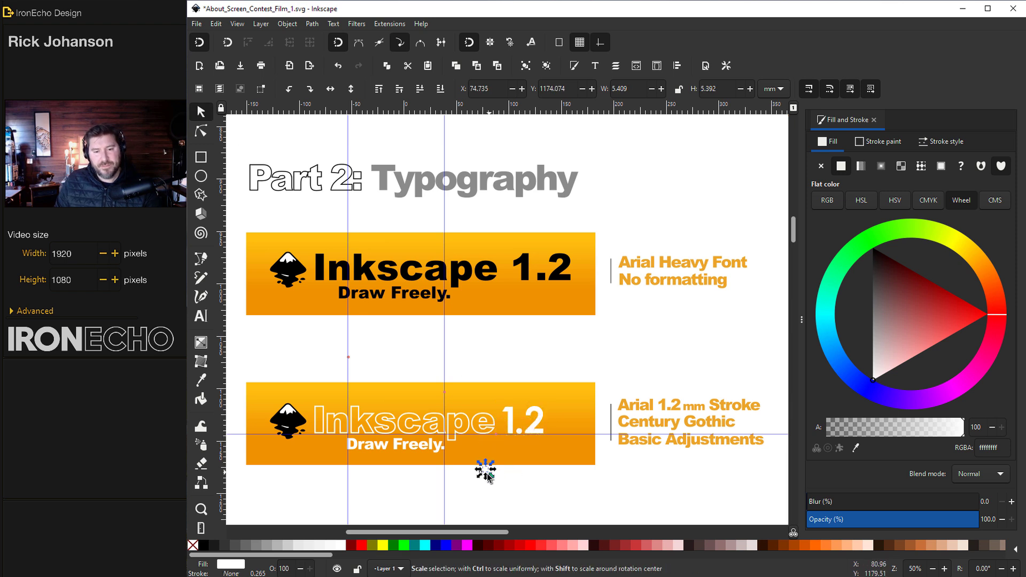
left_click_drag(484, 468, 453, 445)
Zoom in on 'Freely' and tighten the kerning between l and y.
key("t")
scroll(428, 450, "up", 7, "ctrl")
left_click(492, 407)
key("F1")
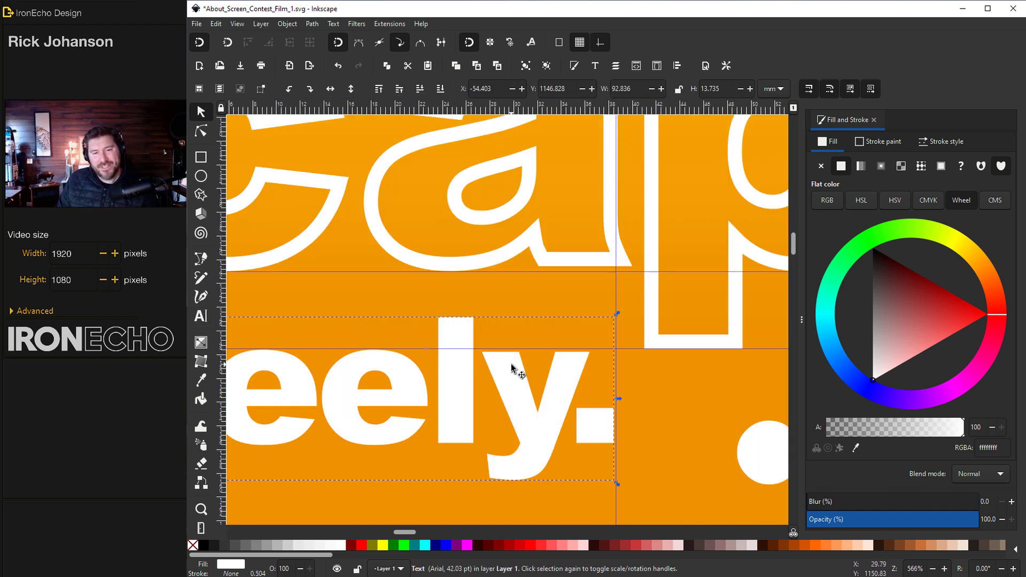
key("t")
left_click(493, 409)
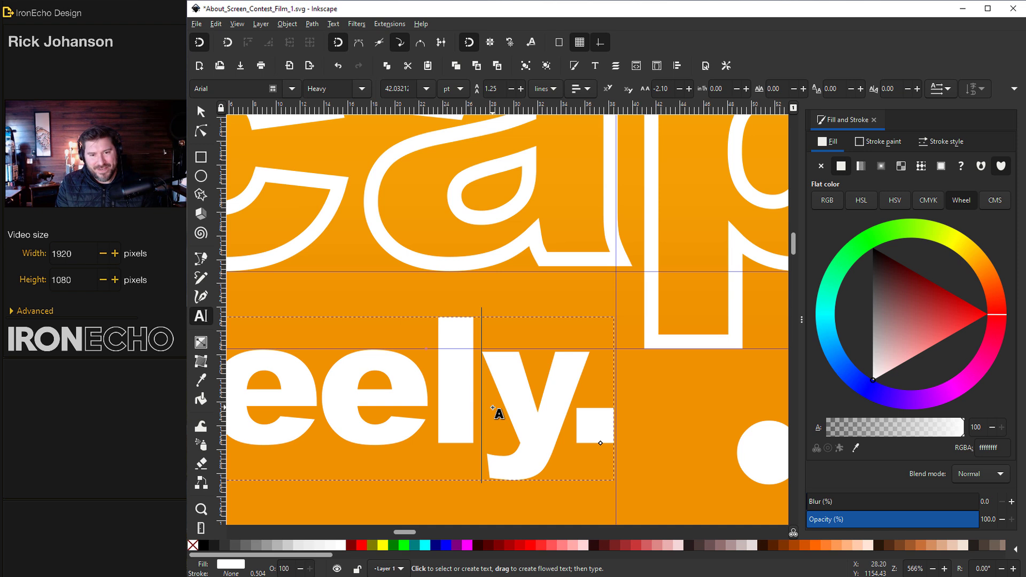
key("alt+Left")
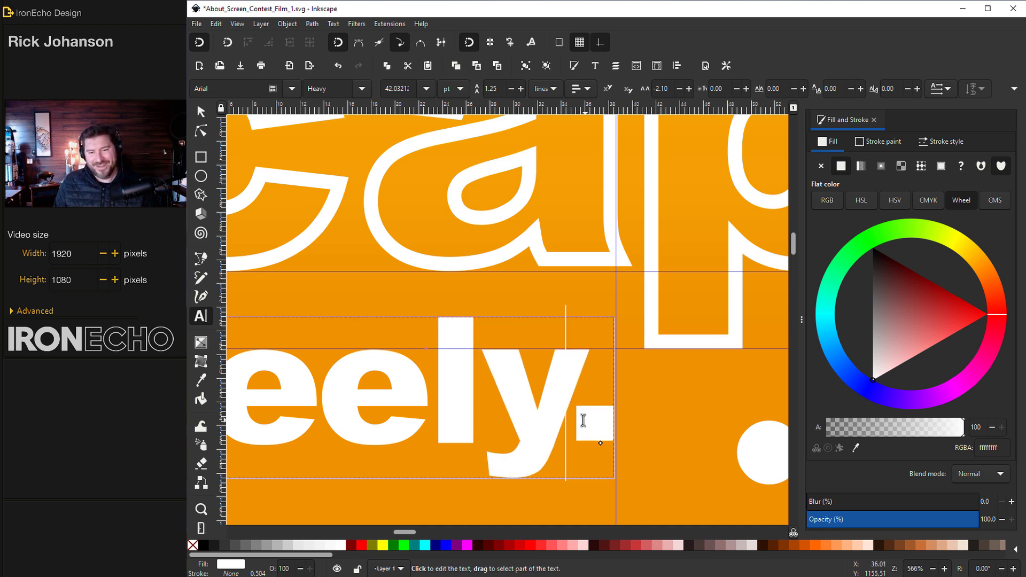
Delete the typed period and move the white dot, shrunk, beside 'Freely' as its period.
left_click_drag(586, 419, 612, 421)
key("BackSpace")
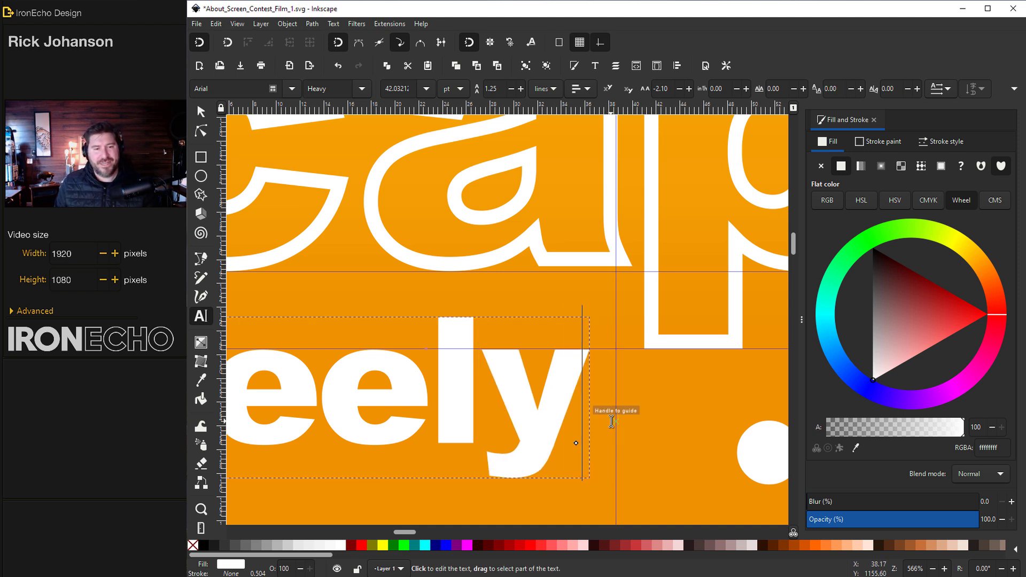
key("Escape")
key("s")
left_click(769, 448)
left_click_drag(770, 448, 598, 436)
Deselect the dot and zoom out to show the whole orange about-screen page.
key("Escape")
key("5")
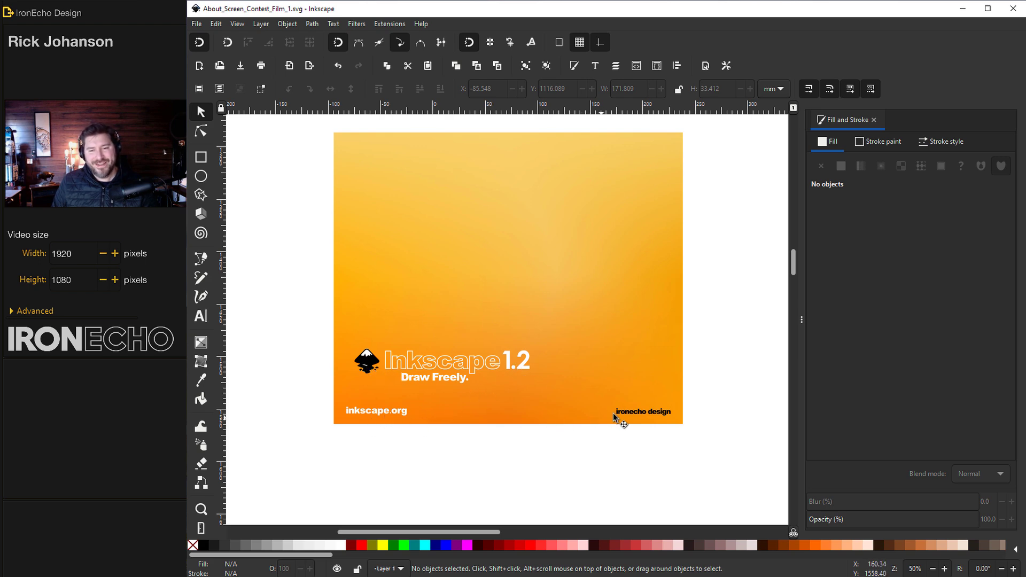
Scroll down the canvas to the tall ellipse in the Path Effects: Rotate Copies section.
scroll(718, 361, "down", 10)
scroll(592, 213, "down", 5)
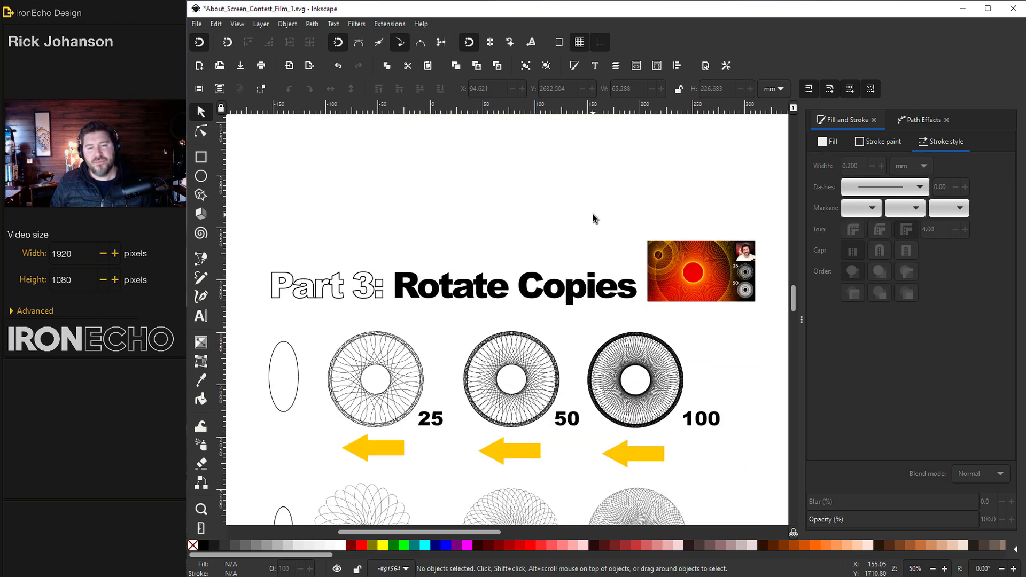
scroll(594, 215, "down", 4)
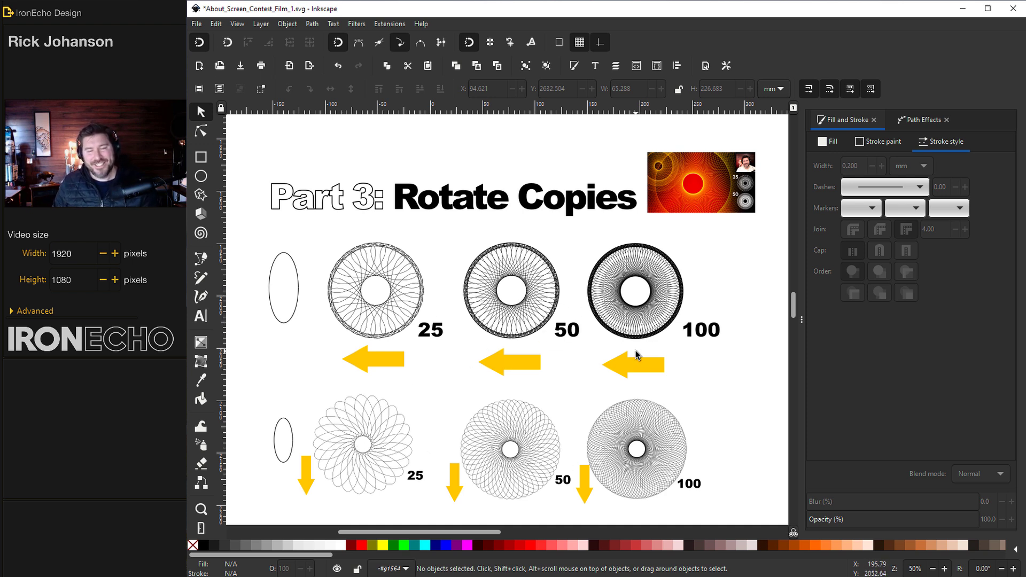
scroll(685, 334, "down", 10)
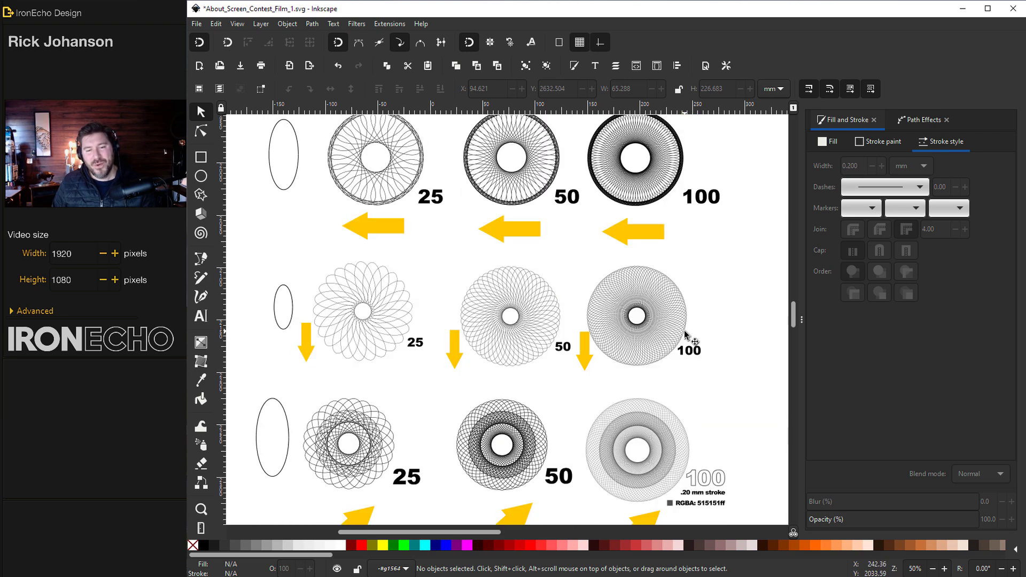
scroll(685, 334, "down", 17)
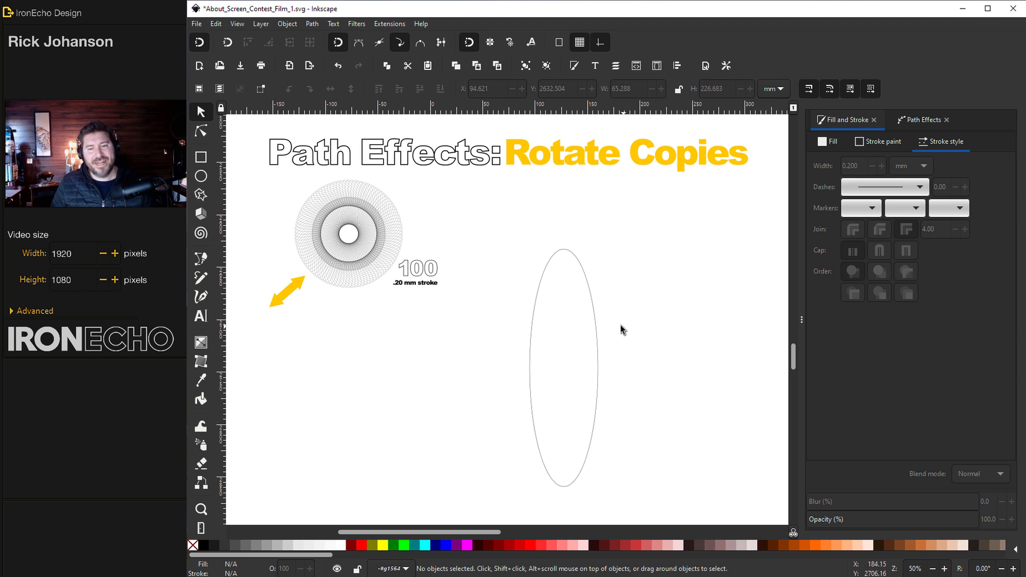
Add a Rotate copies path effect to the tall ellipse from Path > Path Effects.
left_click(594, 326)
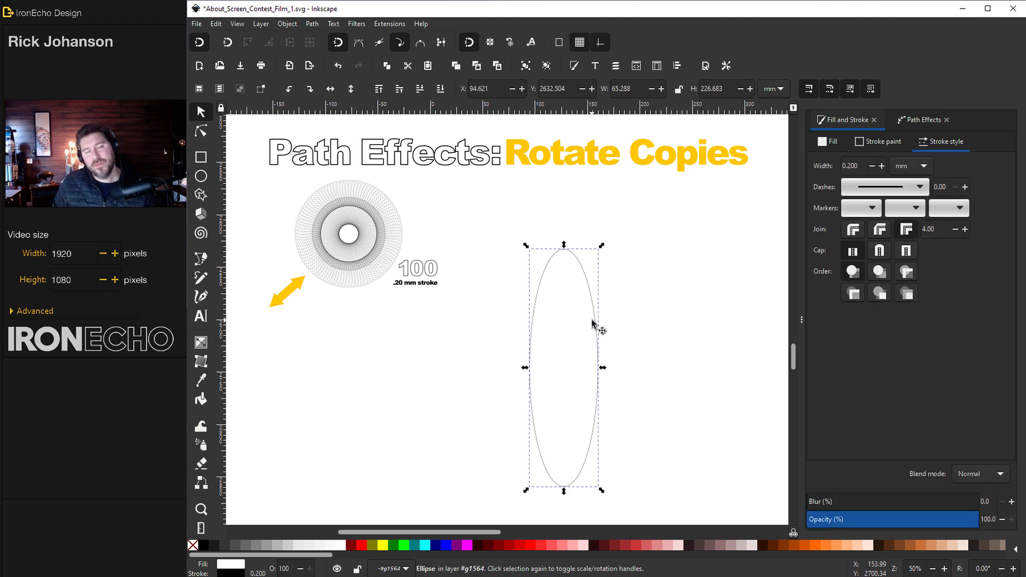
left_click(315, 24)
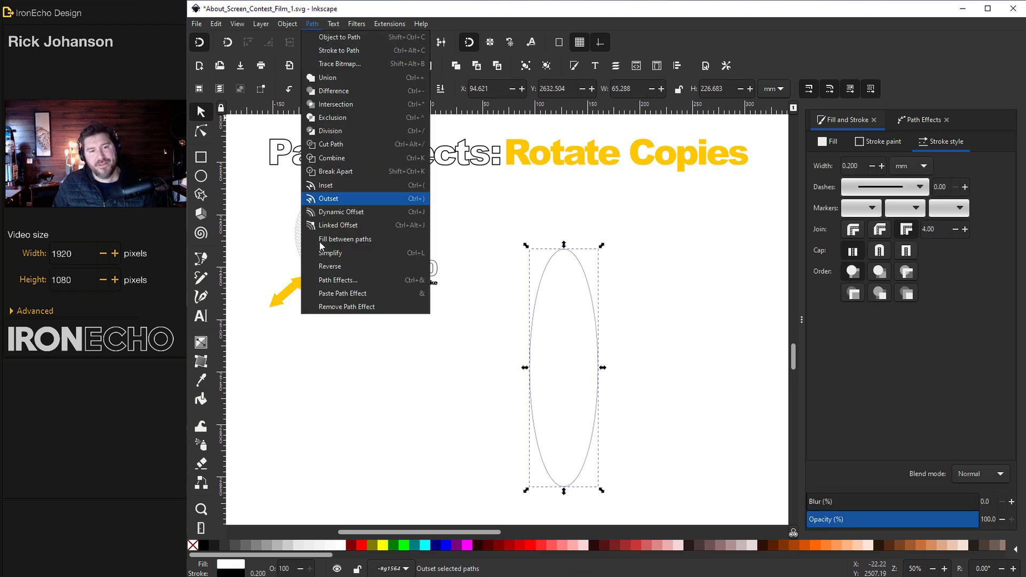
left_click(328, 280)
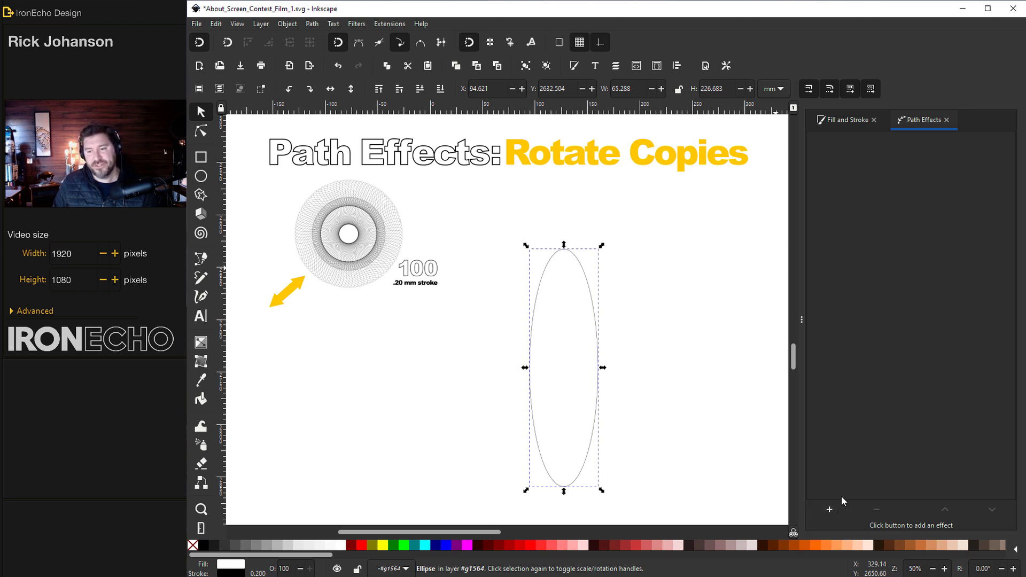
left_click(831, 510)
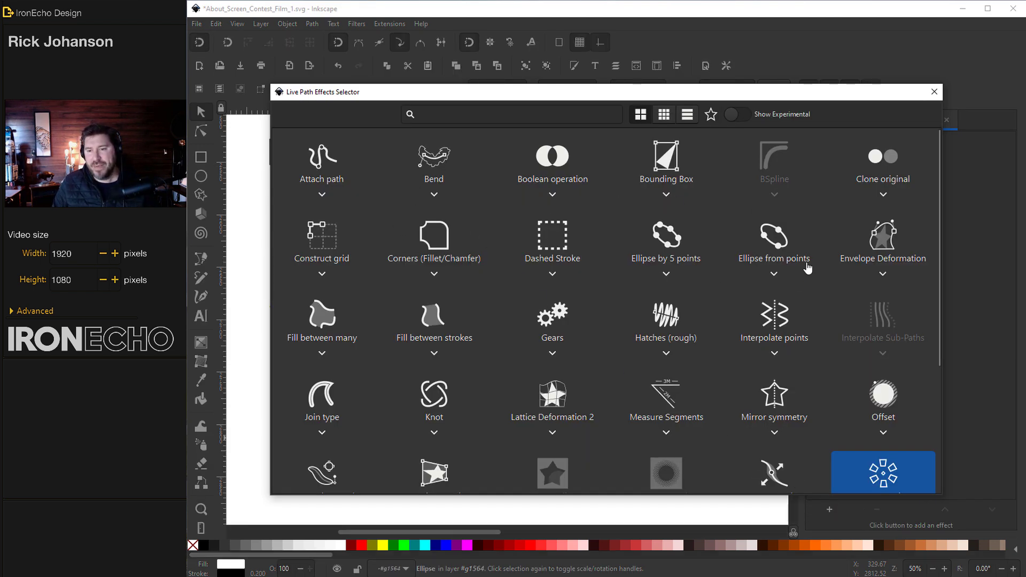
scroll(837, 406, "down", 1)
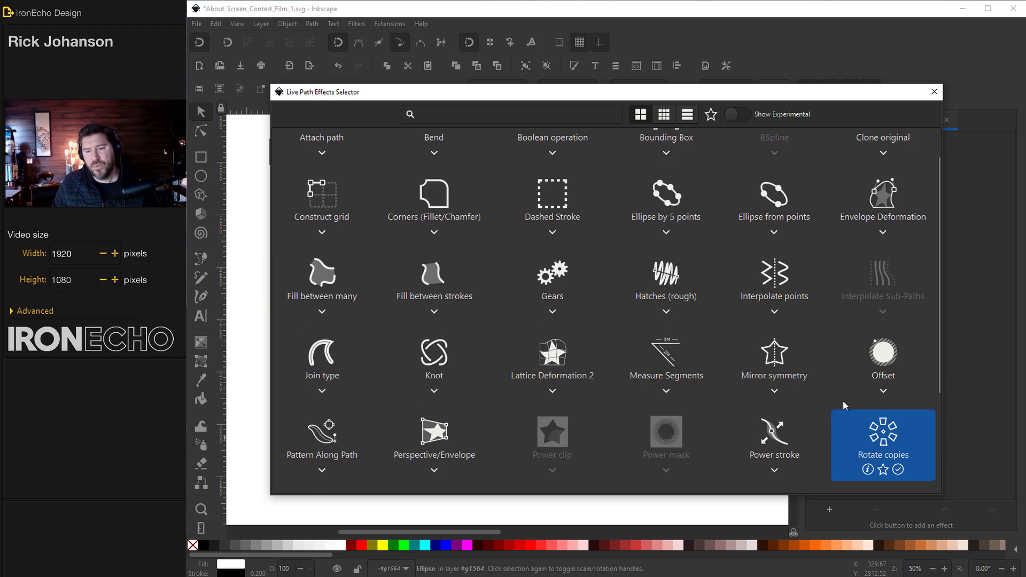
double_click(895, 440)
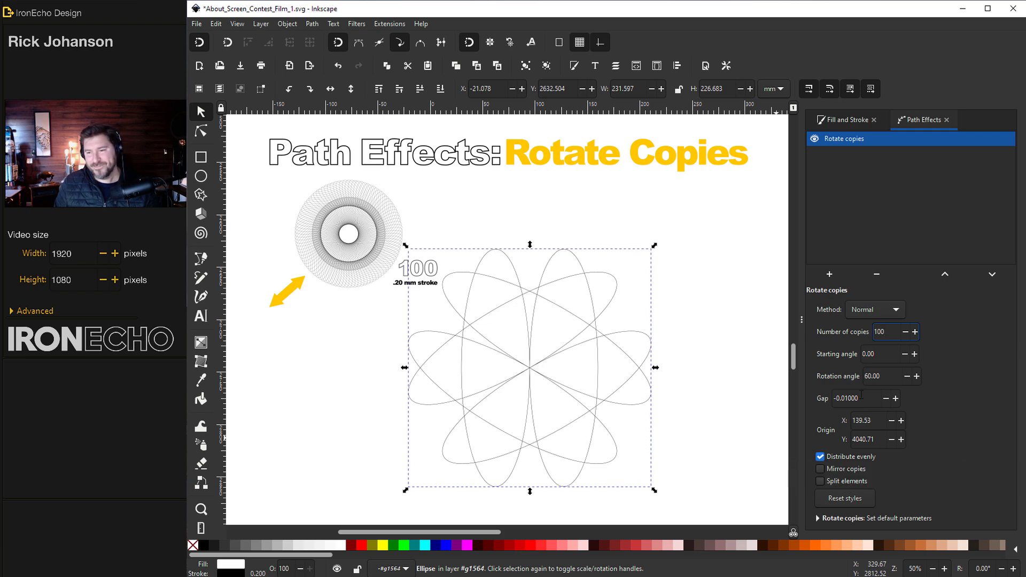
Commit 100 copies and drag the rotation origin outward to open a wide white centre.
key("Return")
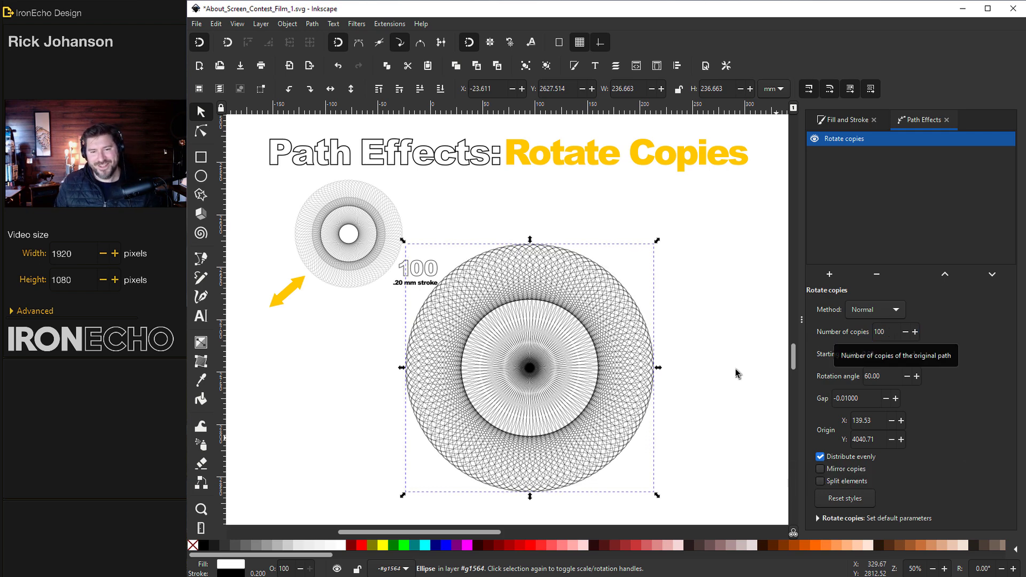
left_click(202, 132)
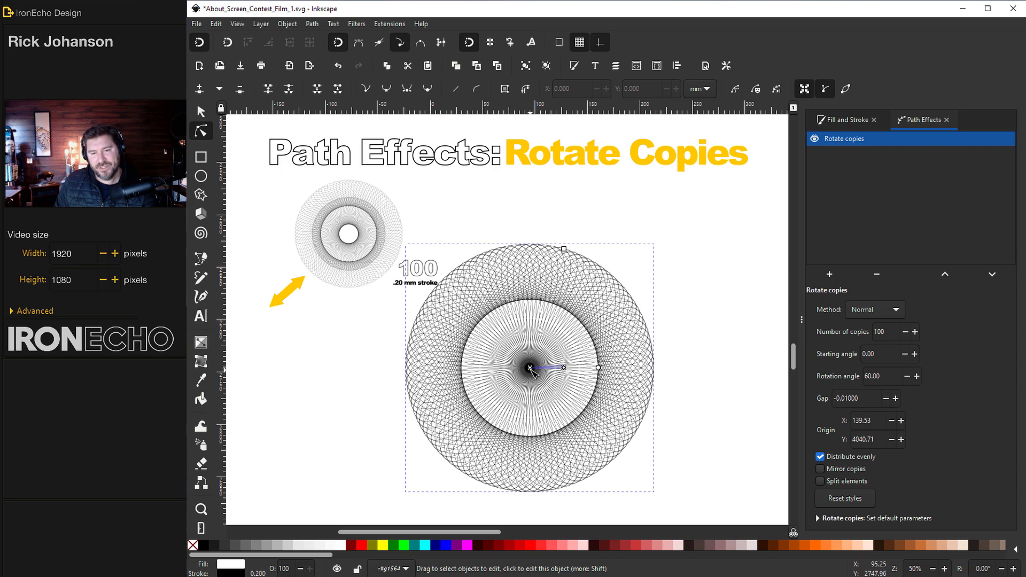
mouse_move(530, 368)
left_mouse_down()
mouse_move(554, 350)
mouse_move(516, 394)
left_mouse_up()
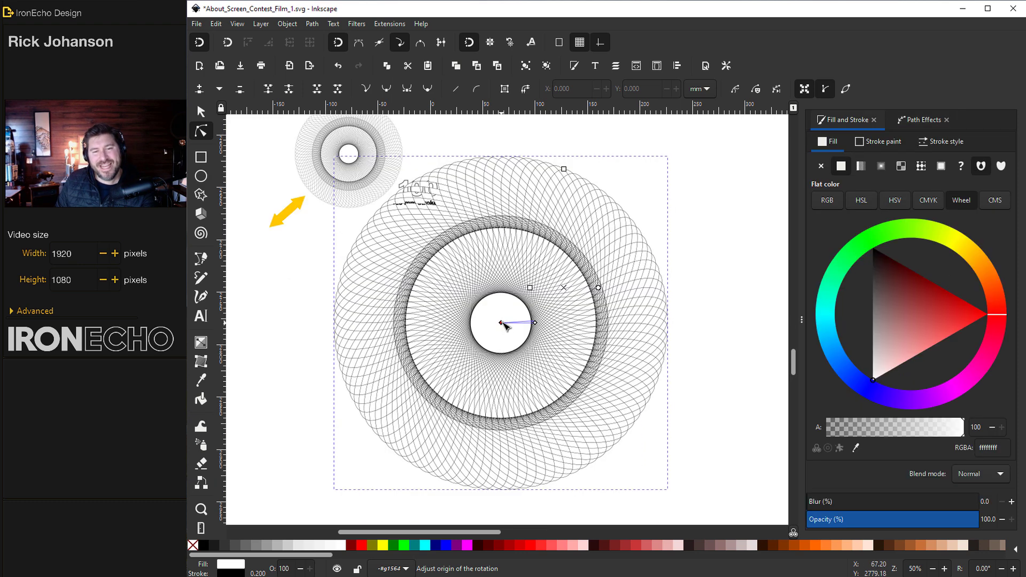
left_click_drag(504, 324, 505, 323)
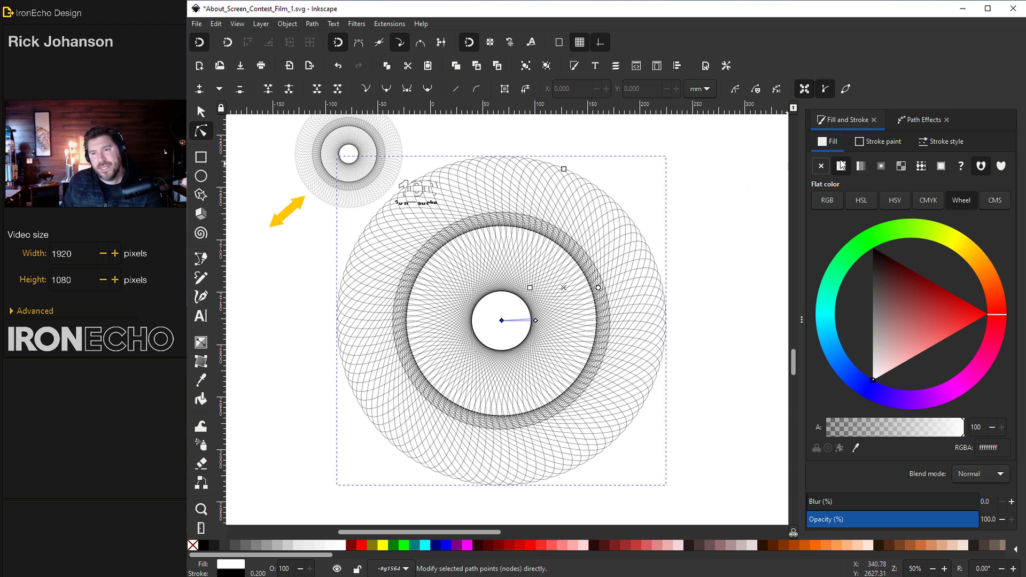
Try red and orange fills on the spirograph, then set its fill to none.
left_click(911, 322)
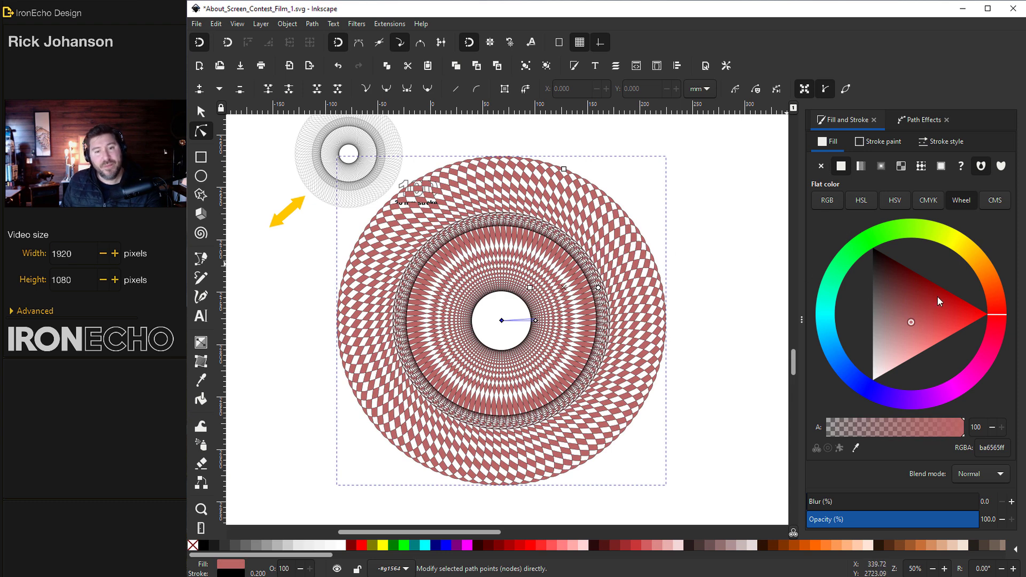
left_click(937, 296)
left_click(983, 266)
left_click(929, 347)
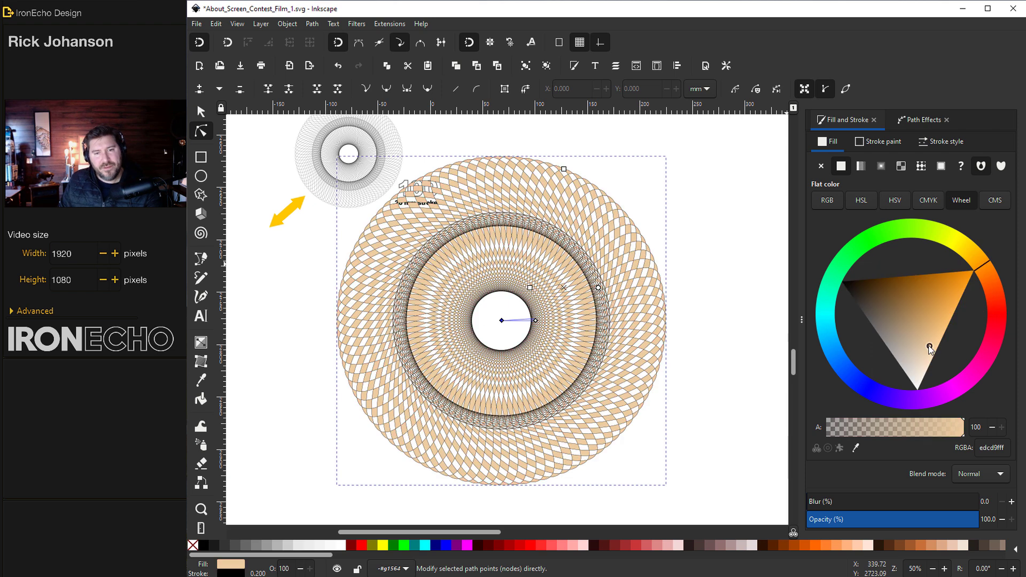
left_click(822, 165)
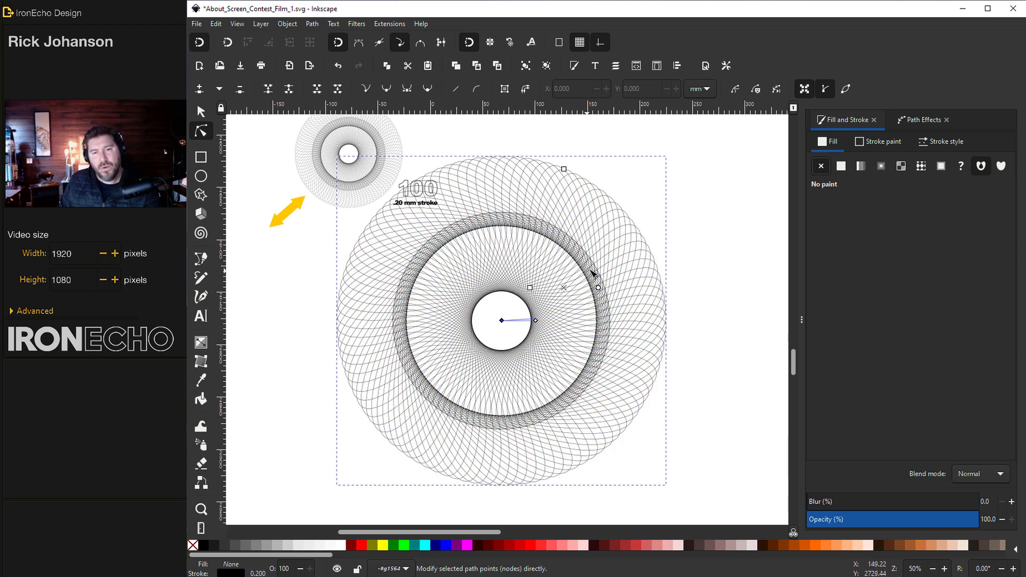
Move the spirograph onto the poster, enlarge it to about 132%, and duplicate it.
key("s")
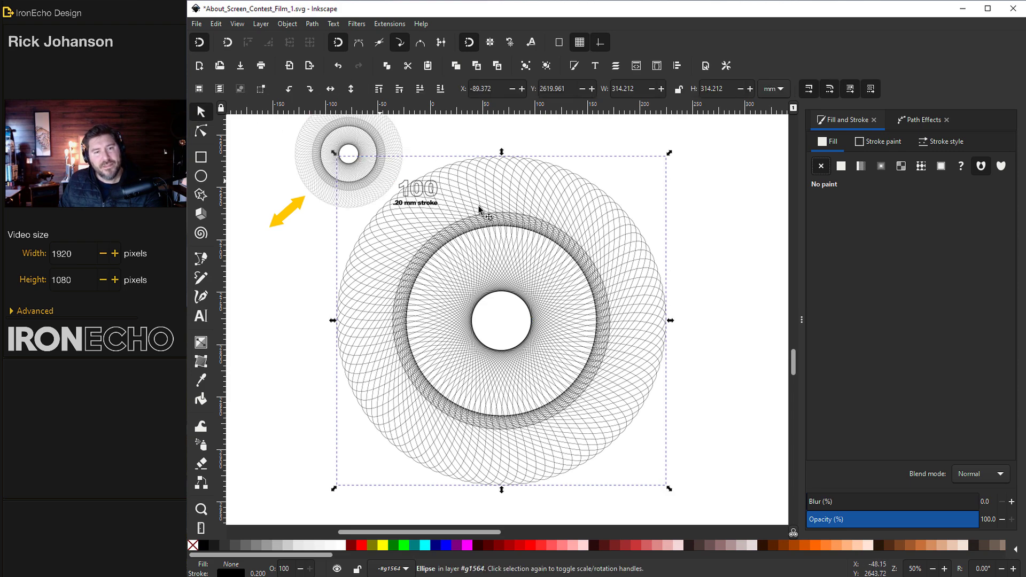
left_click_drag(561, 230, 584, 265)
scroll(585, 358, "down", 15)
left_click_drag(693, 190, 649, 310)
key("ctrl+d")
Give the small centre circle a 0.150 mm stroke width.
left_click(524, 368)
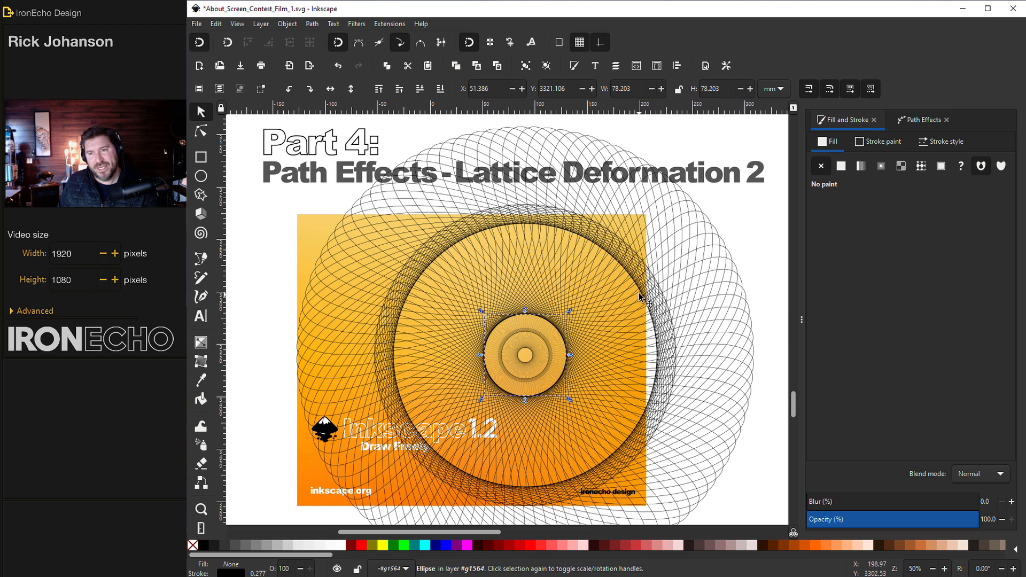
left_click(876, 142)
left_click(944, 141)
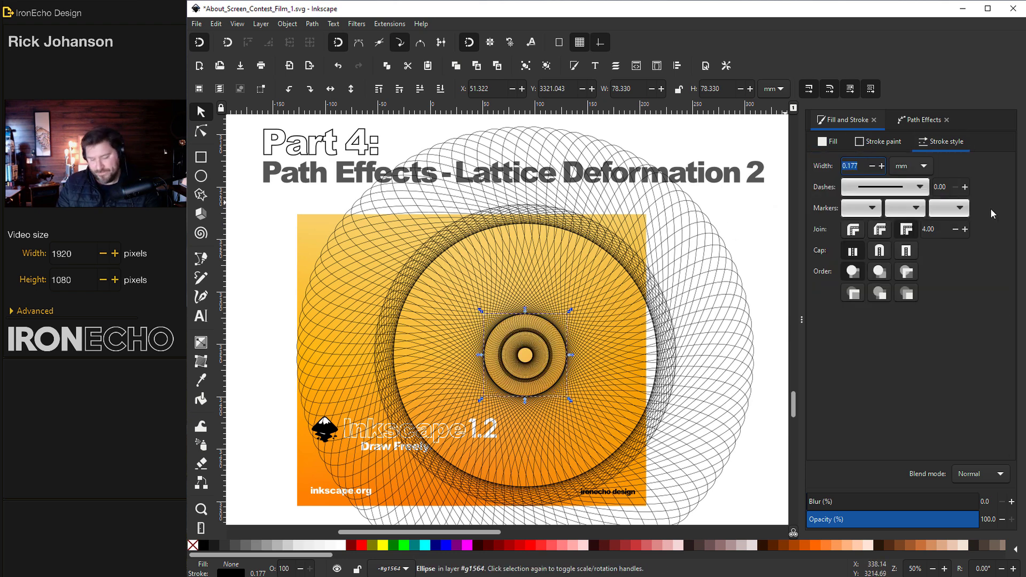
type("0.150")
key("Return")
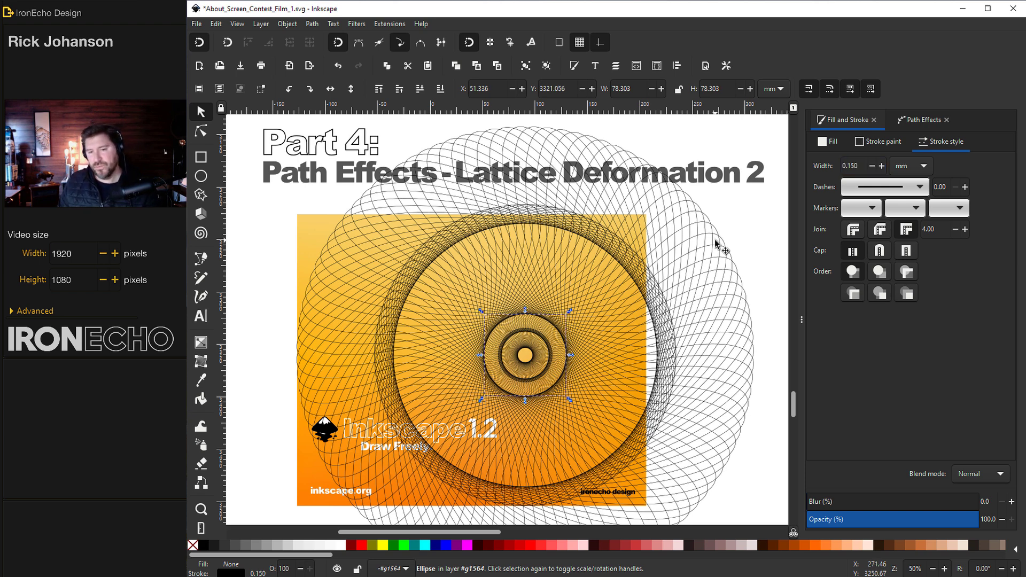
Save the document.
key("alt+f")
key("Down")
key("Down")
key("Down")
key("Down")
key("Down")
key("Return")
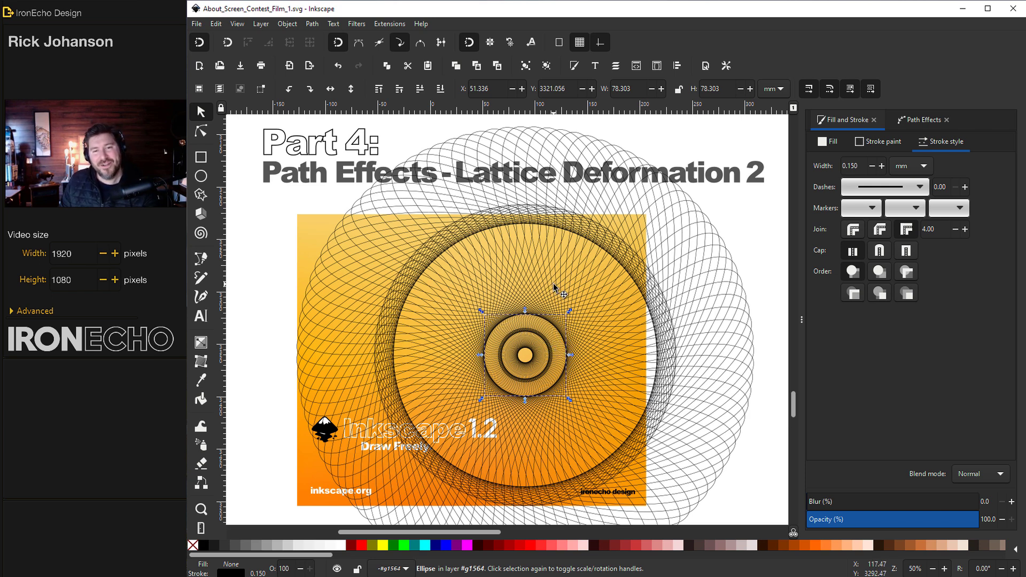
Group both spirographs, make their strokes white, and save the document.
left_click(722, 183, "shift")
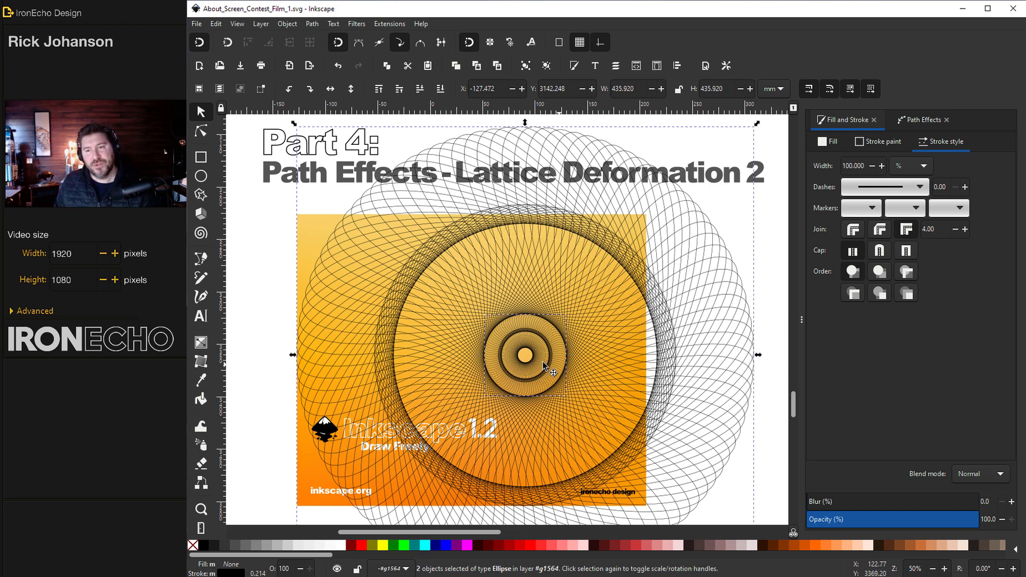
key("ctrl")
key("ctrl+g")
left_click(883, 141)
left_click(873, 380)
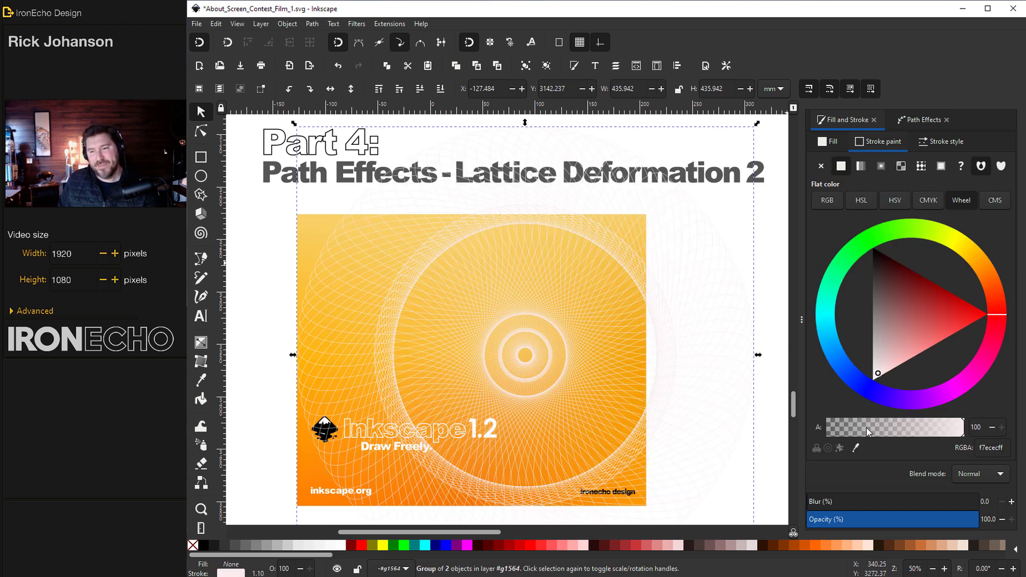
left_click(545, 369)
key("ctrl+s")
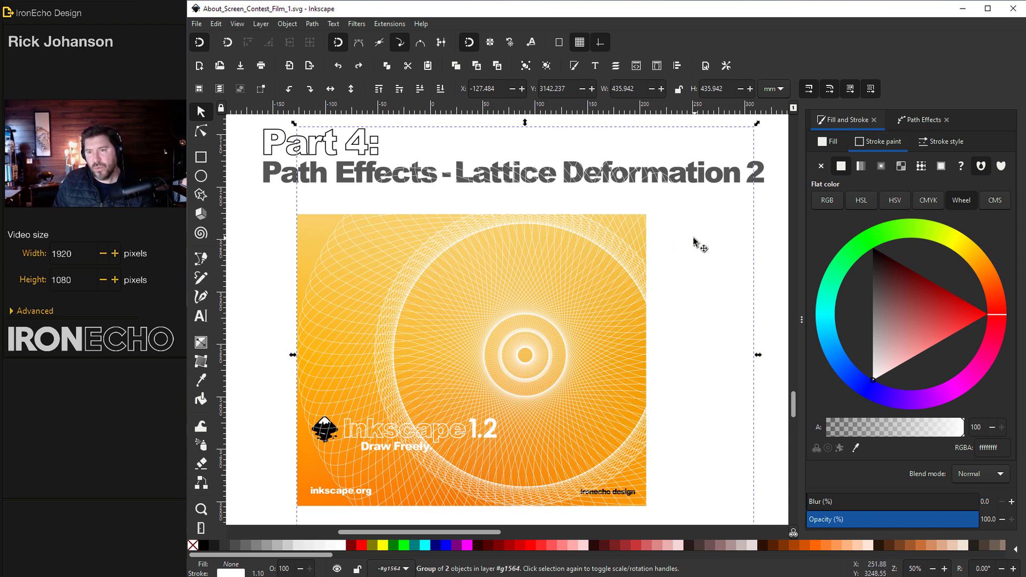
left_click(456, 255)
Open the Path Effects panel and its list of available effects for the group.
left_click(940, 141)
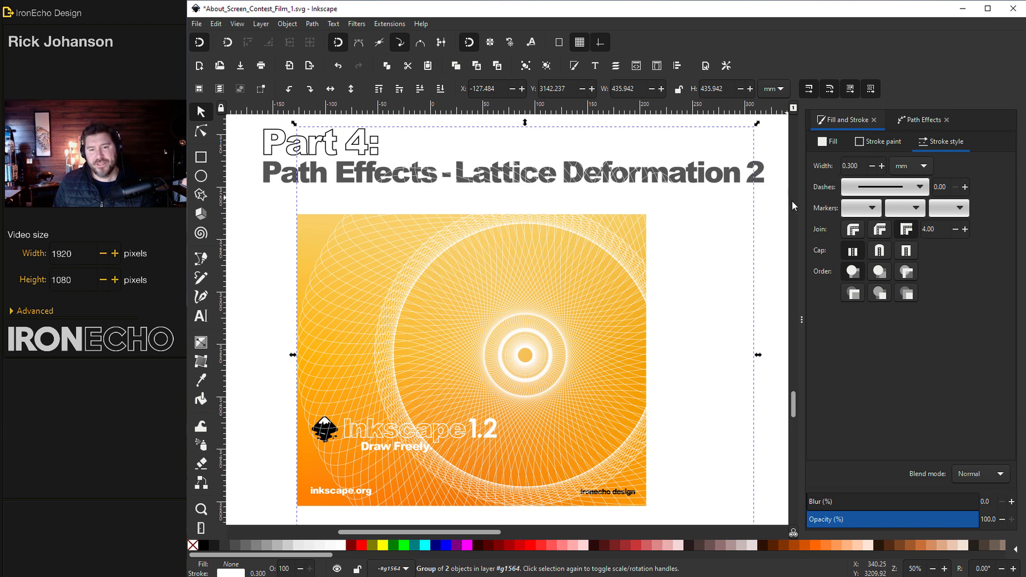
left_click(921, 120)
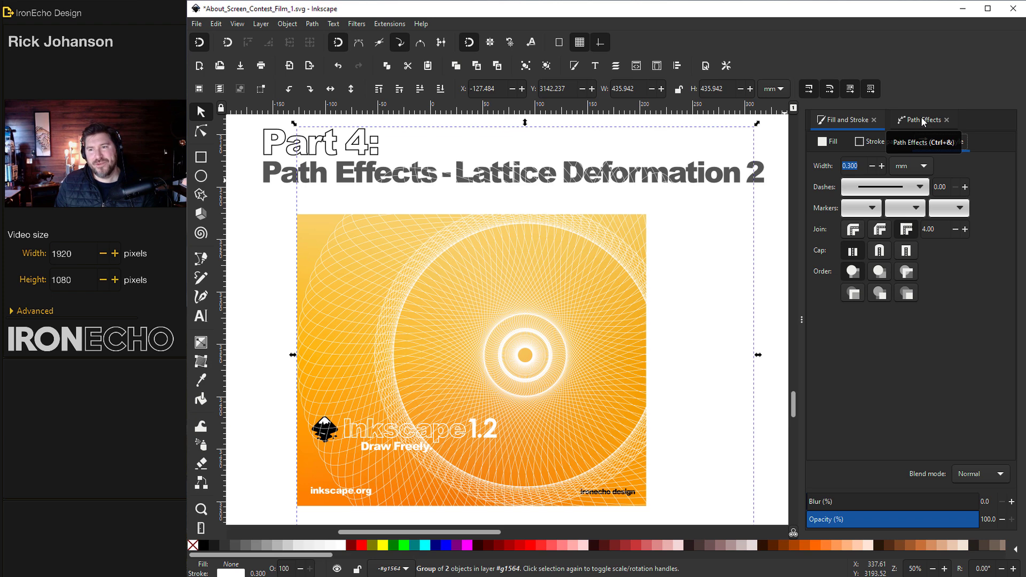
left_click(921, 121)
left_click(830, 509)
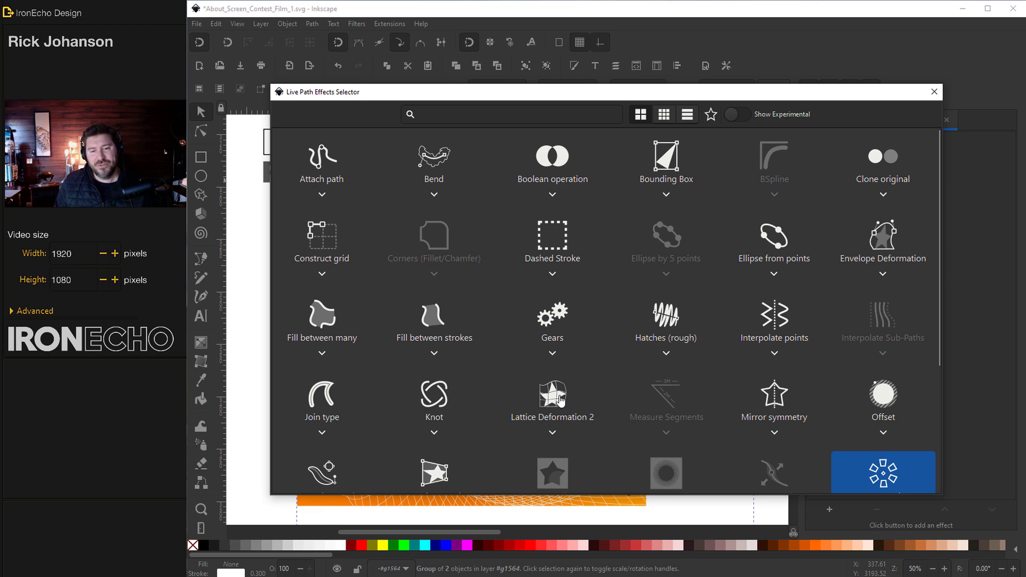
Apply Lattice Deformation 2 to the group and enable 'Use only perimeter'.
left_click(560, 400)
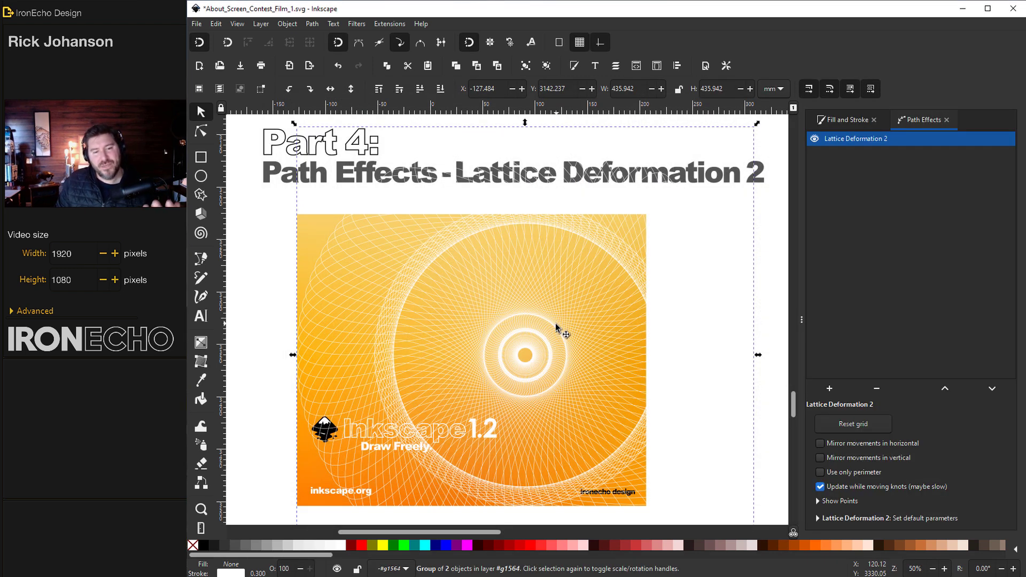
left_click(204, 133)
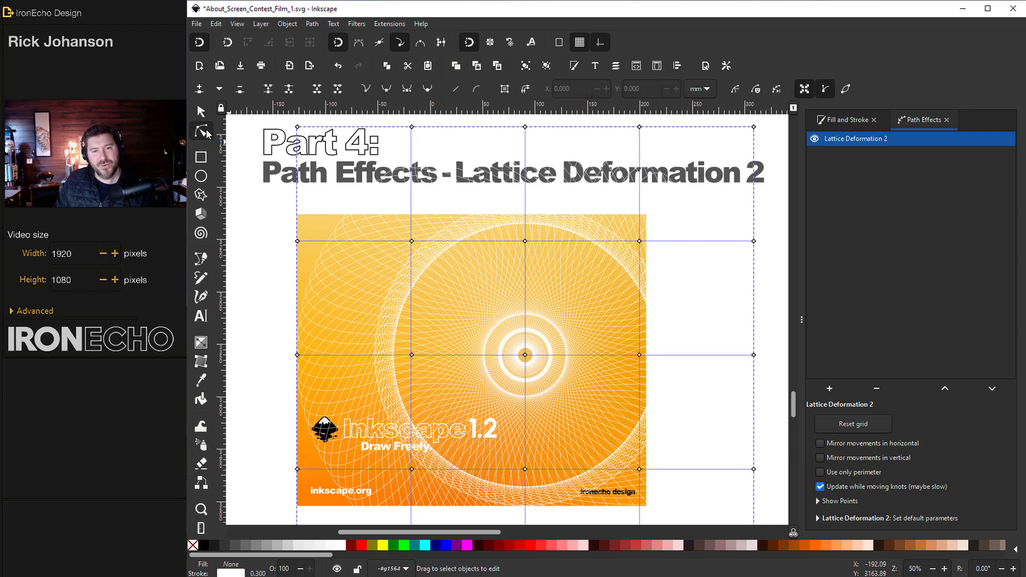
left_click(824, 473)
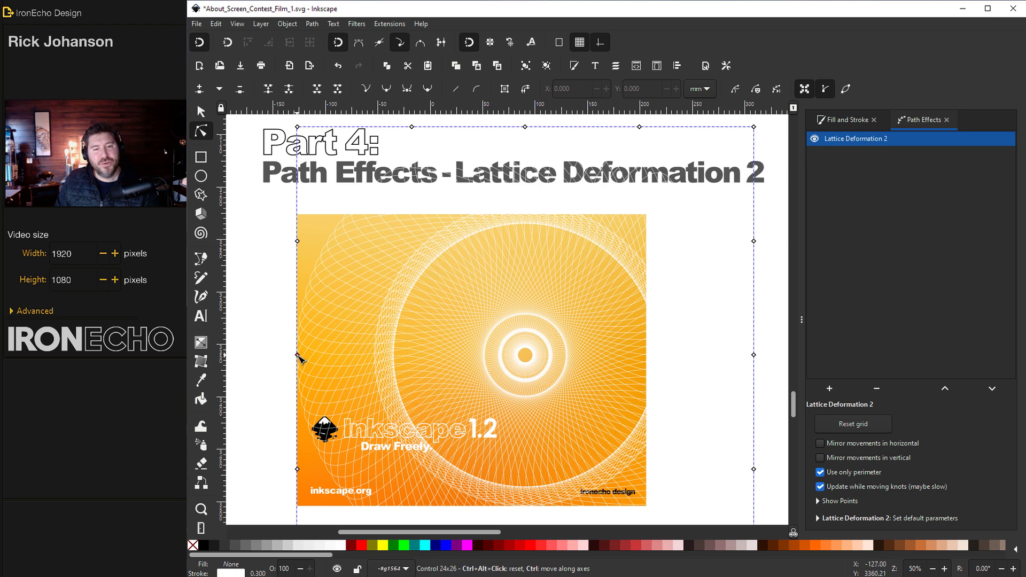
Drag the left-middle lattice knot right and two top knots up-left to warp the spirograph.
left_click_drag(314, 357, 518, 371)
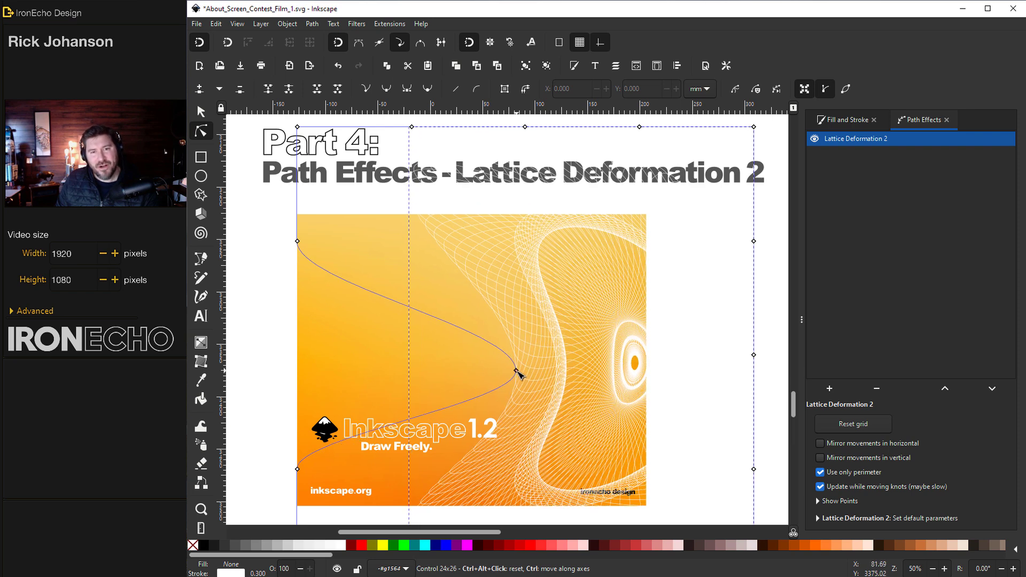
scroll(638, 313, "down", 1)
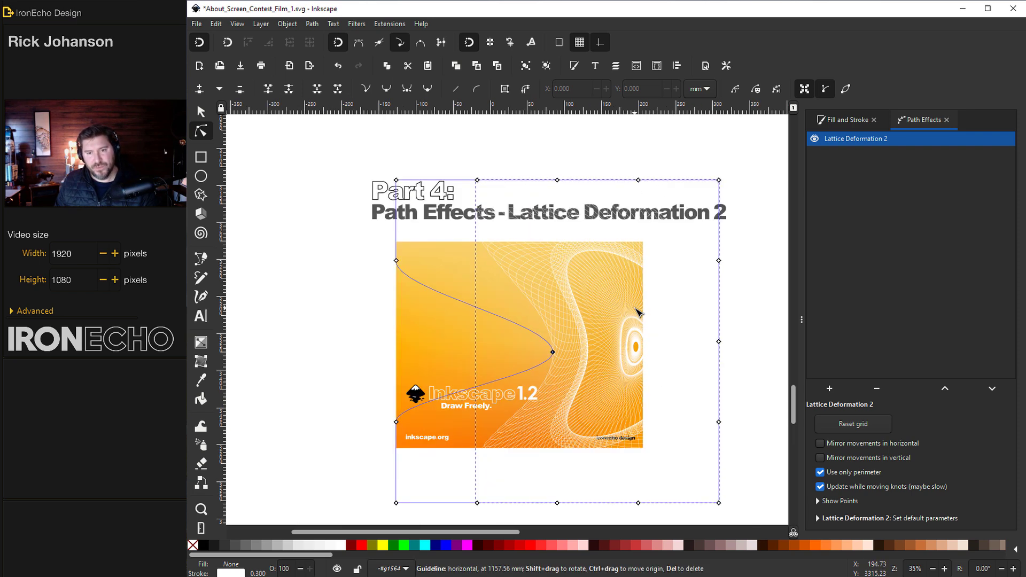
left_click_drag(639, 178, 570, 118)
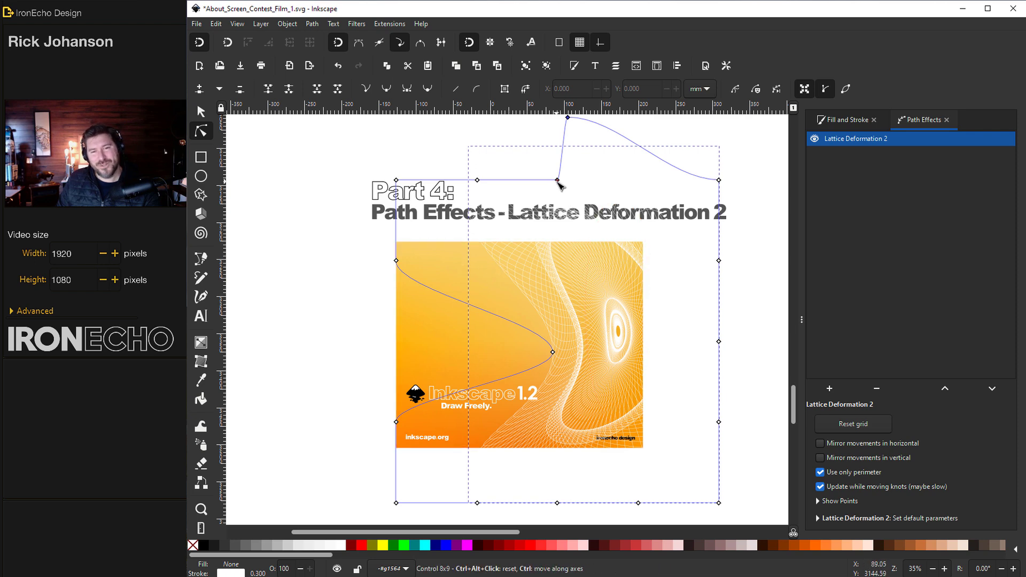
left_click_drag(558, 181, 470, 155)
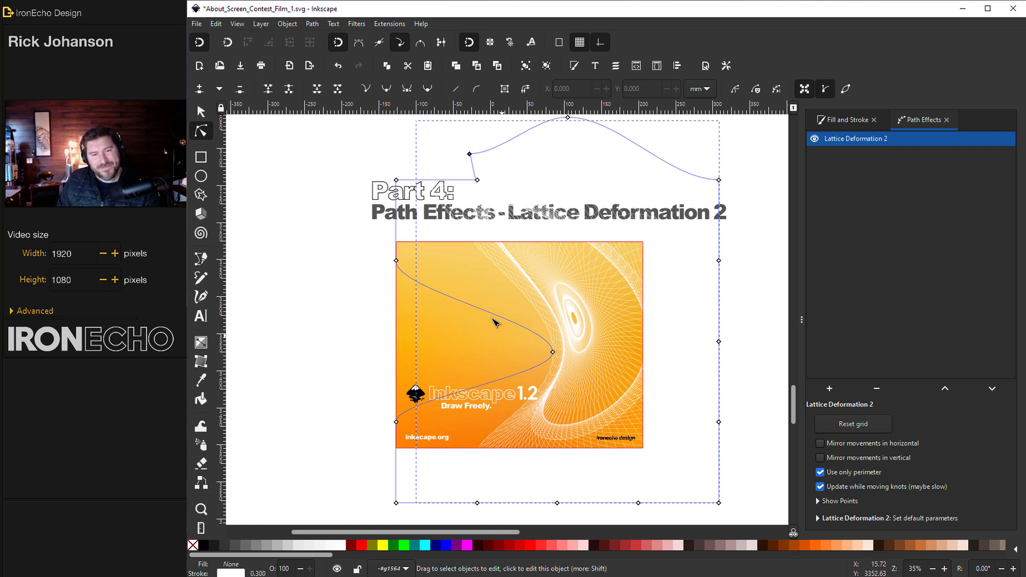
key("s")
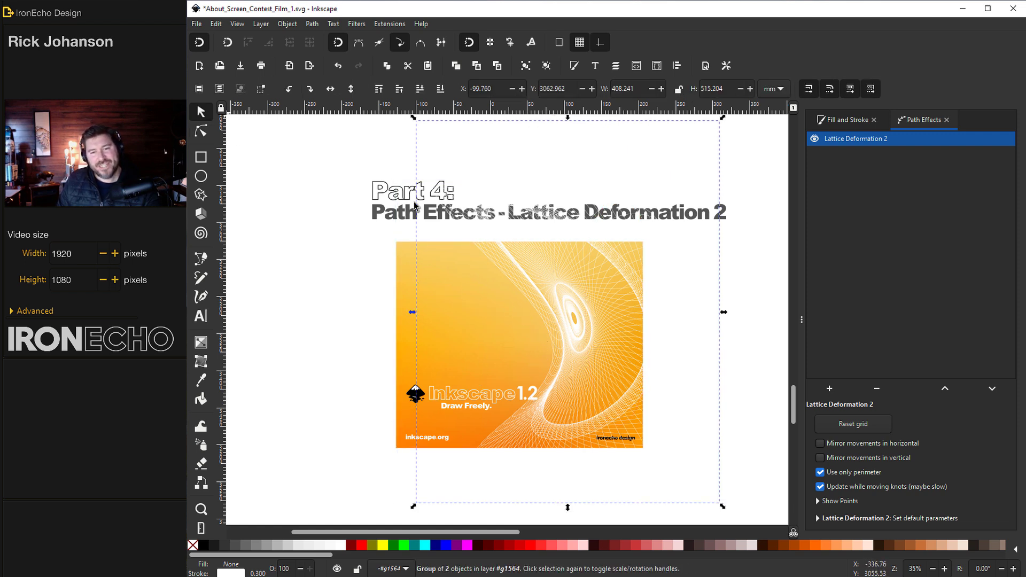
Reposition the warped group, save, and stretch it wider to about 487.6 mm.
left_click_drag(565, 305, 556, 339)
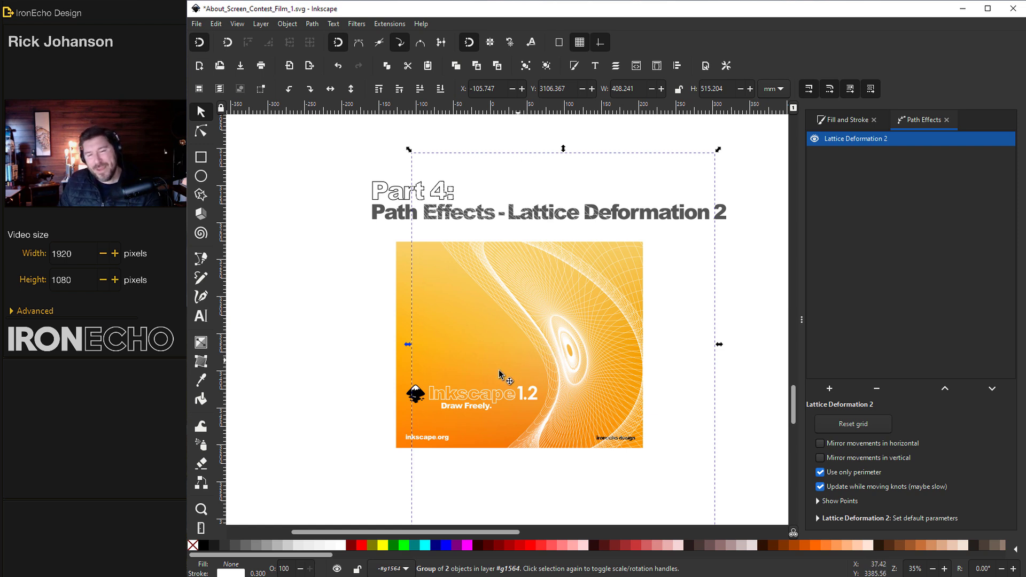
left_click_drag(568, 354, 568, 355)
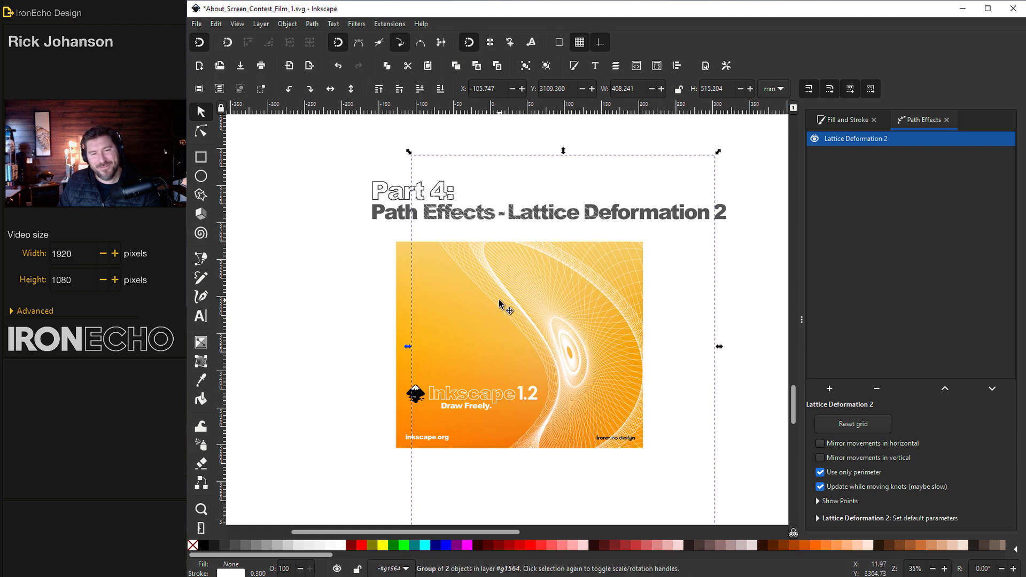
key("ctrl+s")
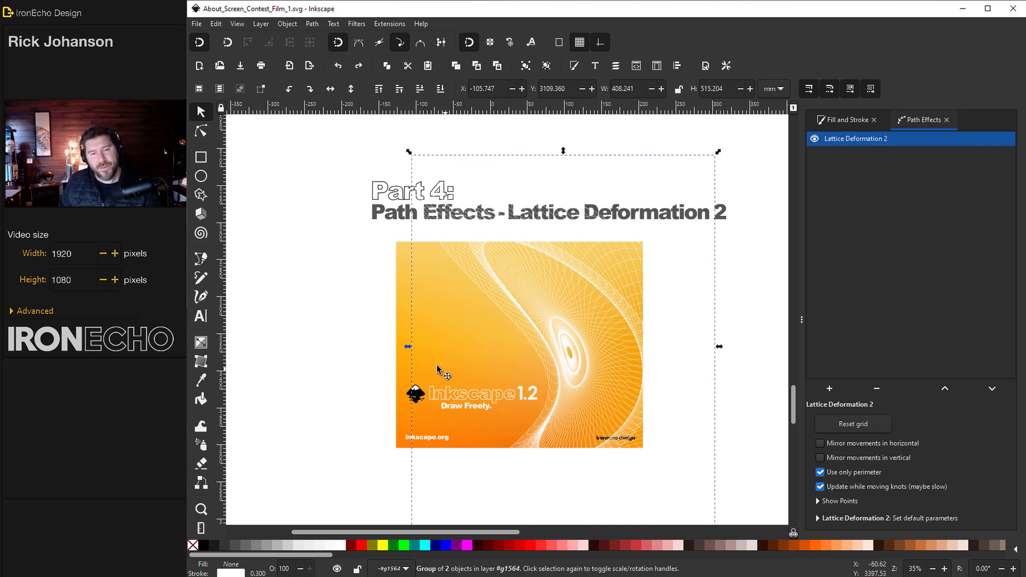
left_click_drag(407, 351, 371, 355)
mouse_move(530, 343)
left_mouse_down()
mouse_move(556, 337)
mouse_move(521, 328)
left_mouse_up()
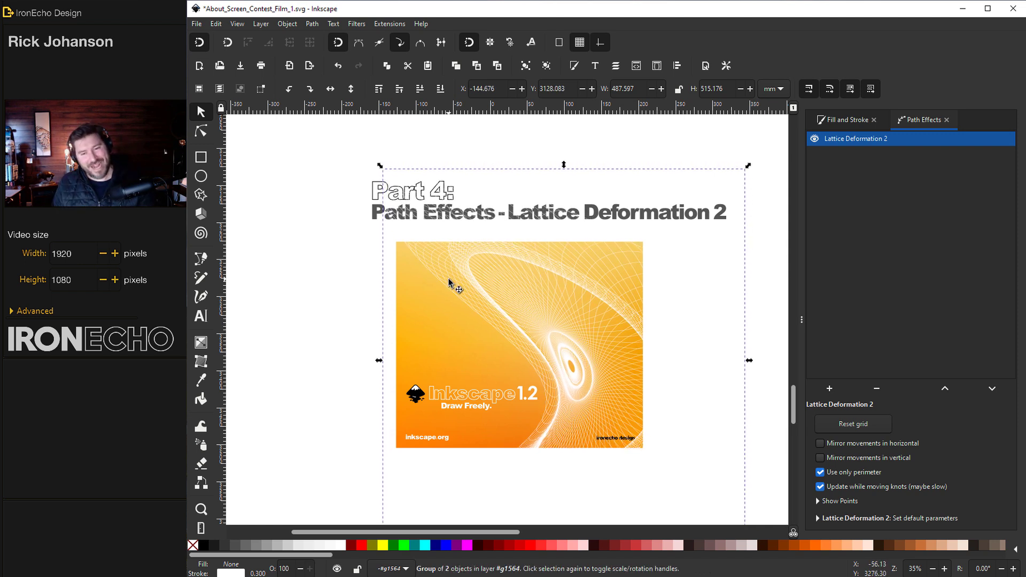